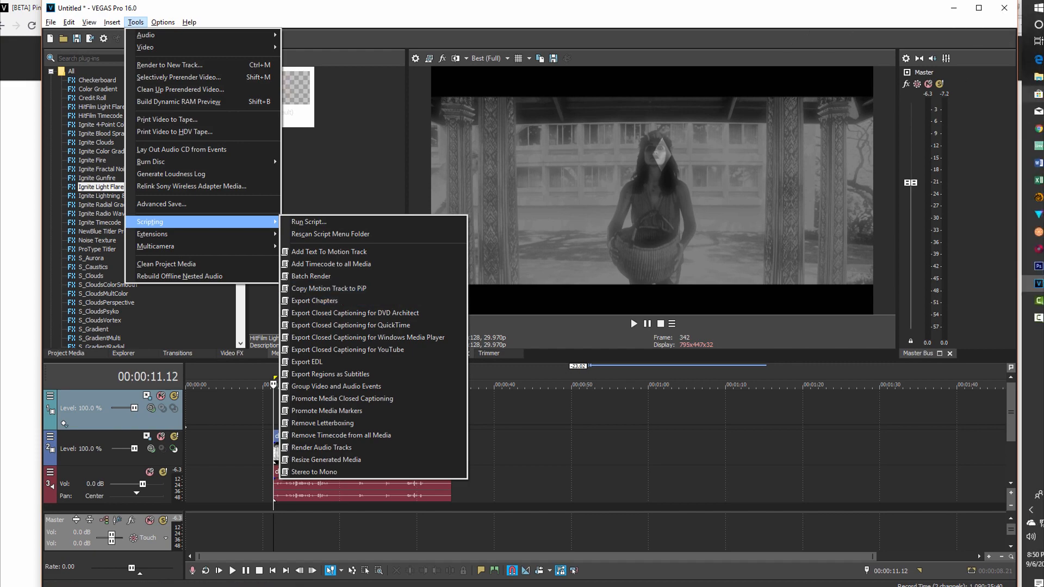
Look through the VEGAS Pro 16.0 program folder for its Script Menu folder, and review the available scripts
{"action": "left_click", "coordinate": [1037, 77]}
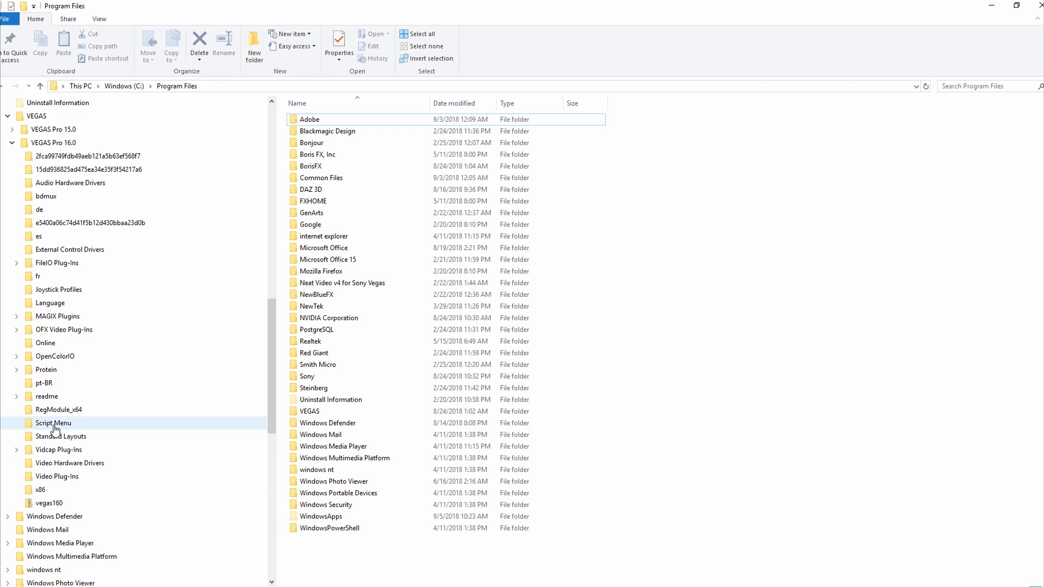
{"action": "left_click", "coordinate": [991, 6]}
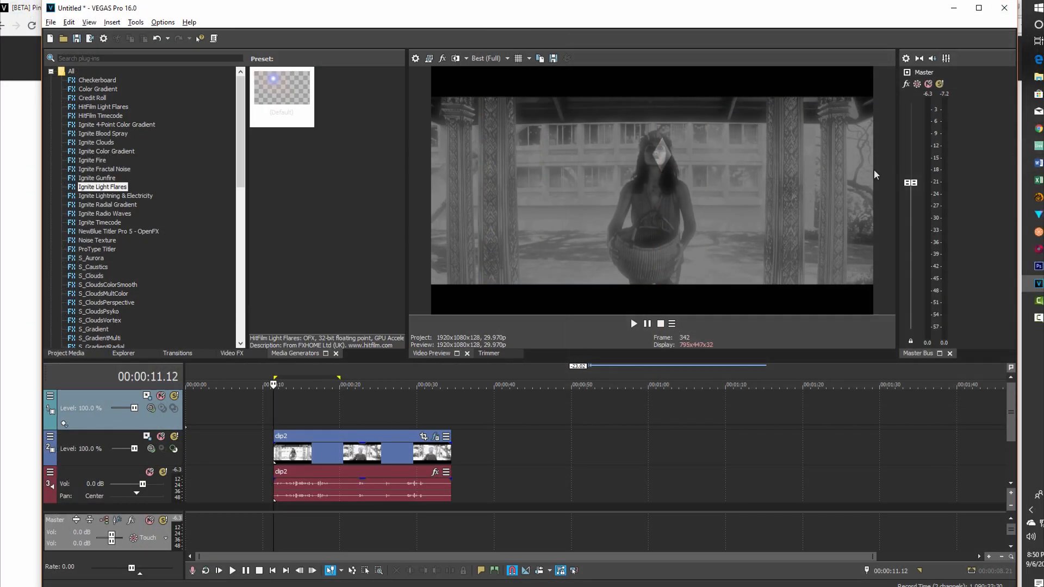
{"action": "left_click", "coordinate": [135, 22]}
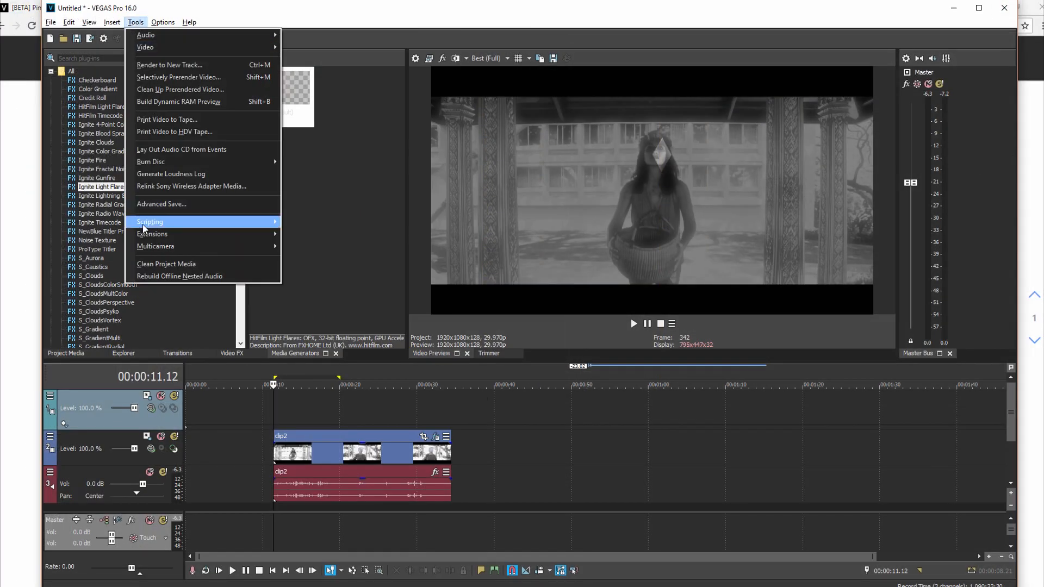
{"action": "mouse_move", "coordinate": [235, 227]}
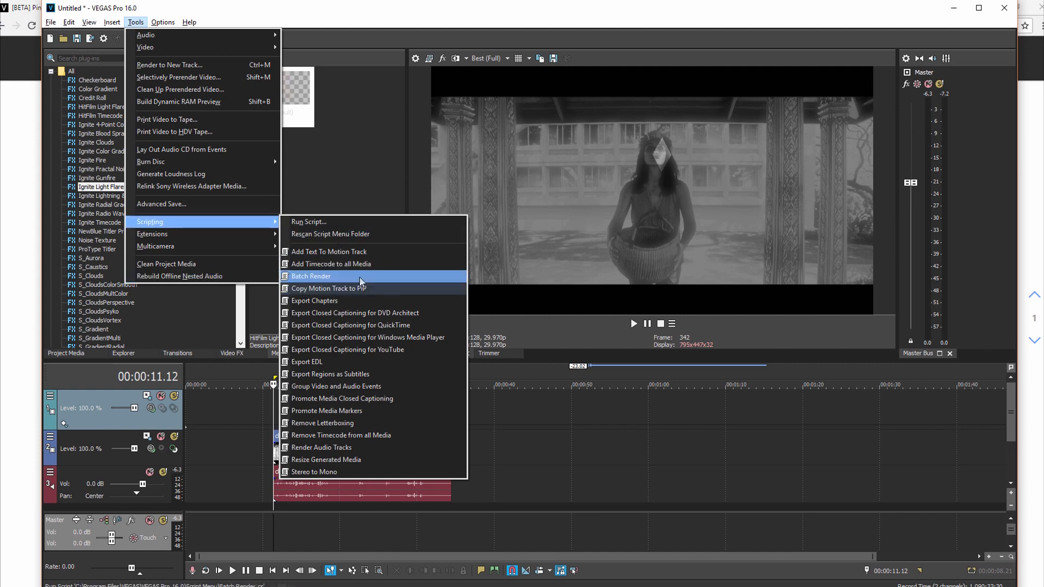
{"action": "left_click", "coordinate": [365, 86]}
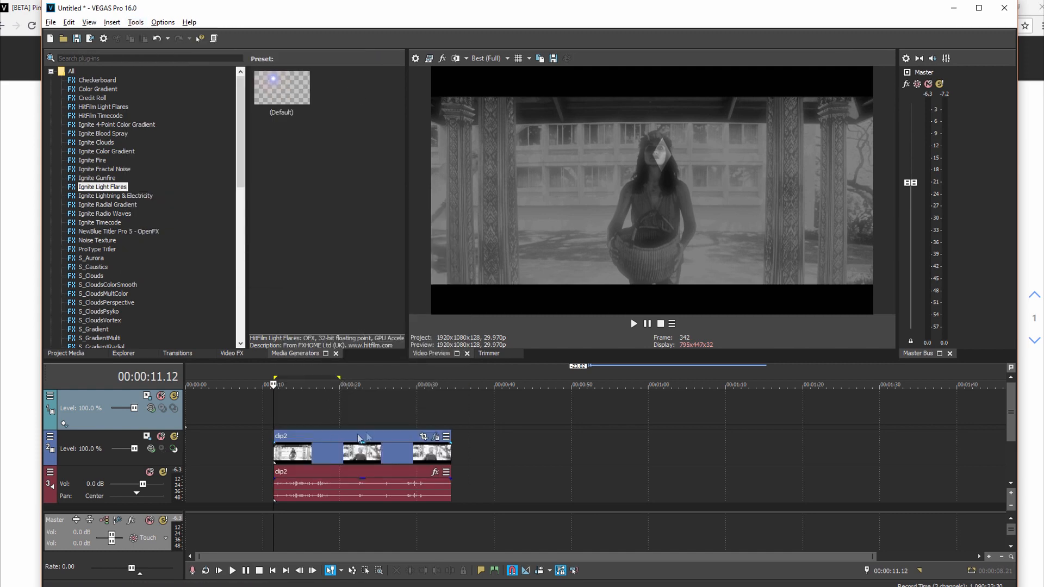
Remove the existing Bézier Masking effect from the clip2 video event
{"action": "left_click", "coordinate": [350, 406]}
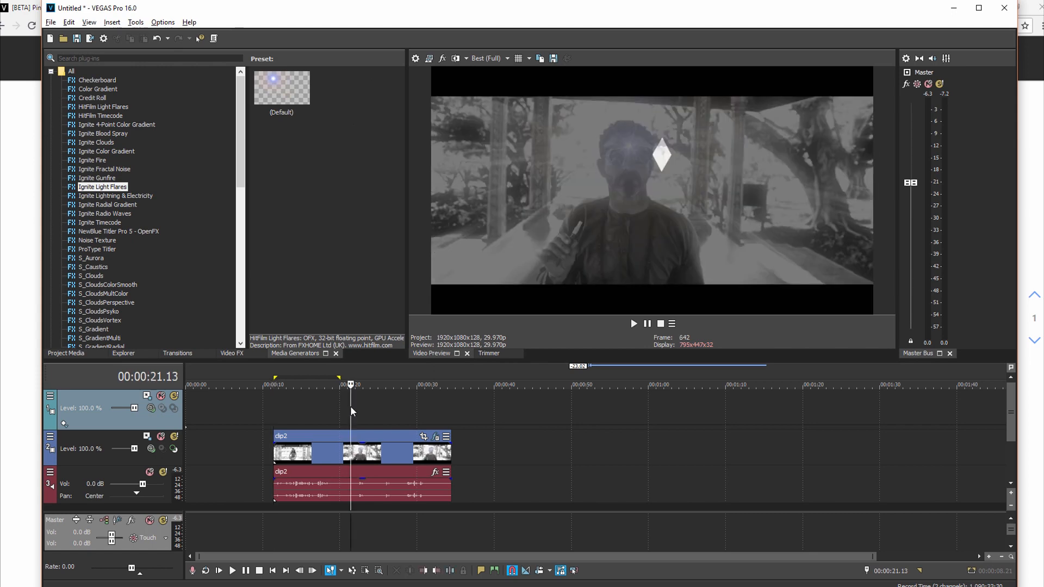
{"action": "left_click", "coordinate": [435, 437]}
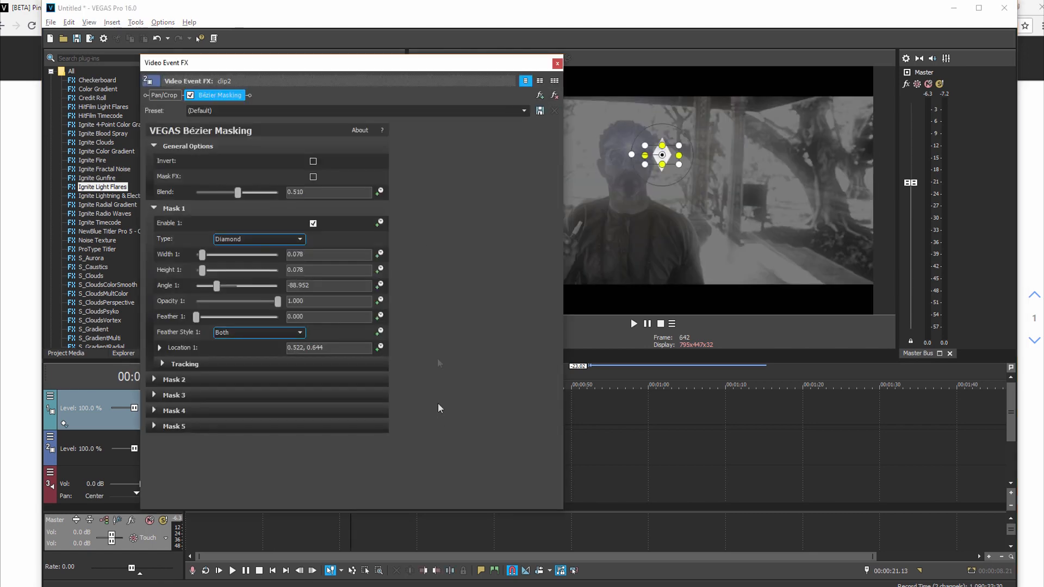
{"action": "left_click", "coordinate": [555, 95]}
{"action": "left_click", "coordinate": [557, 63]}
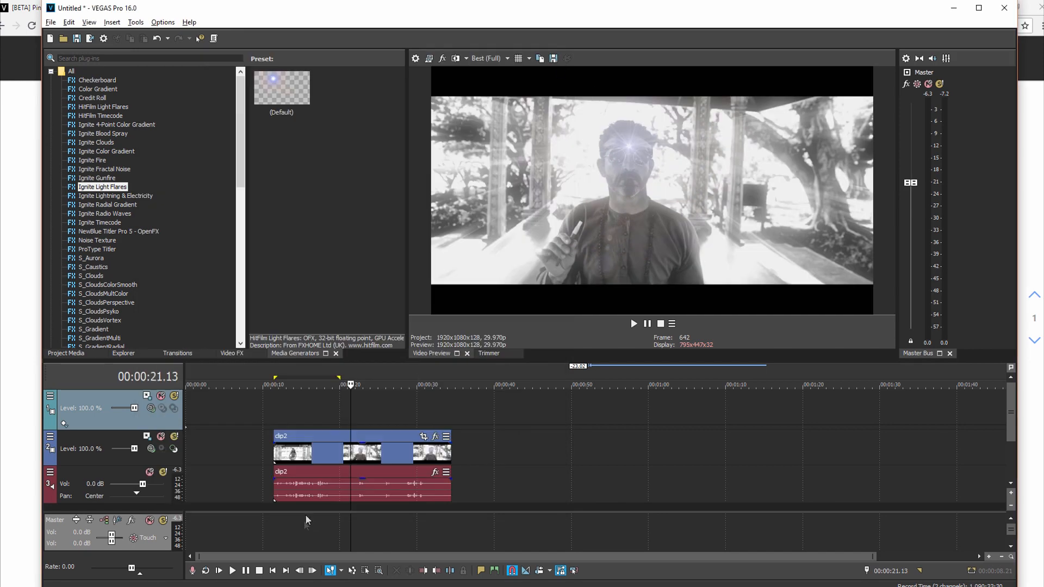
Play back clip2 from its start, then return the playhead to the beginning of the clip
{"action": "left_click", "coordinate": [275, 406]}
{"action": "key", "text": "space"}
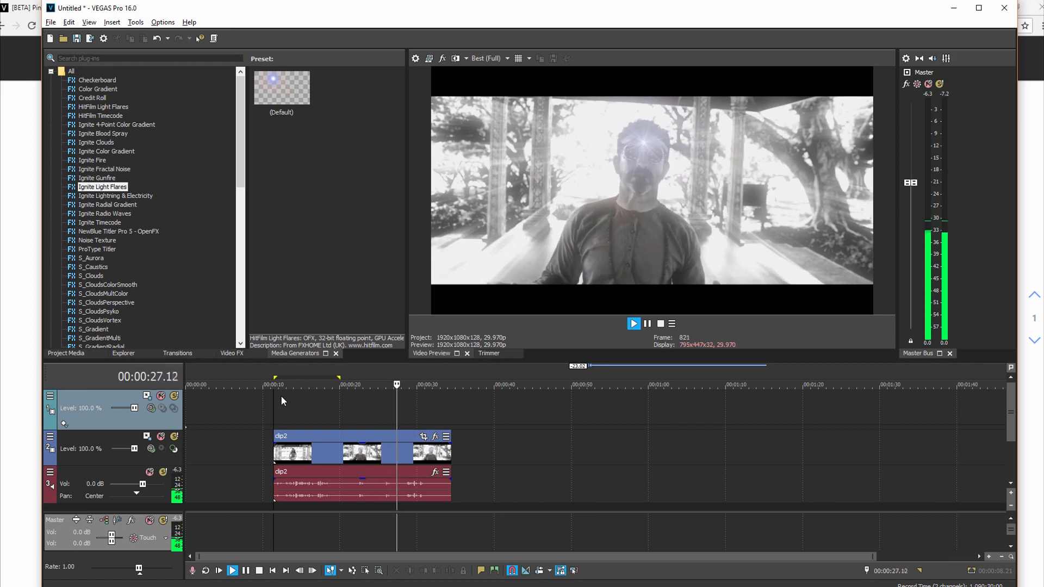
{"action": "key", "text": "space"}
{"action": "left_click", "coordinate": [277, 506]}
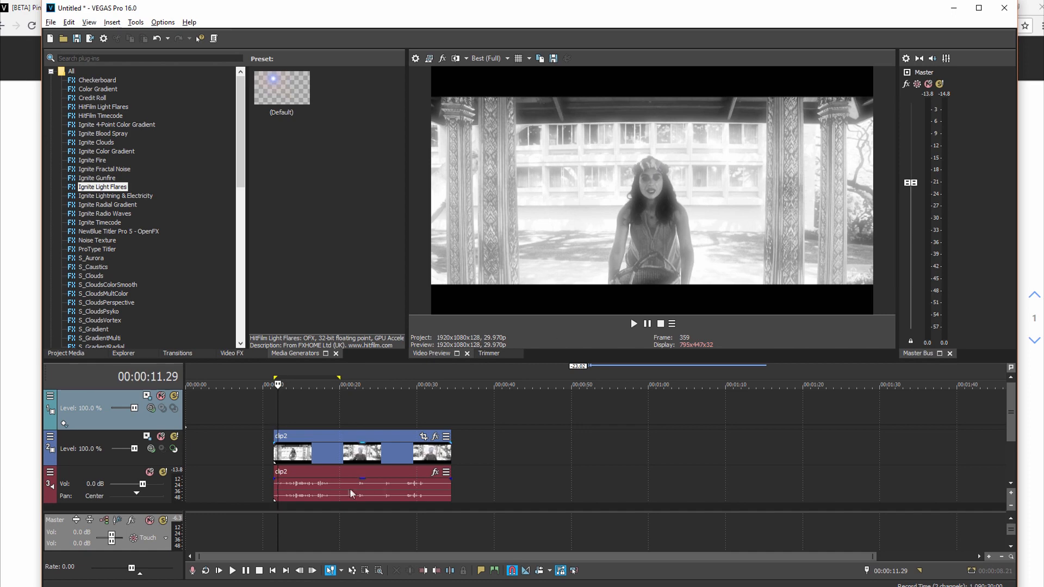
{"action": "left_click", "coordinate": [273, 504]}
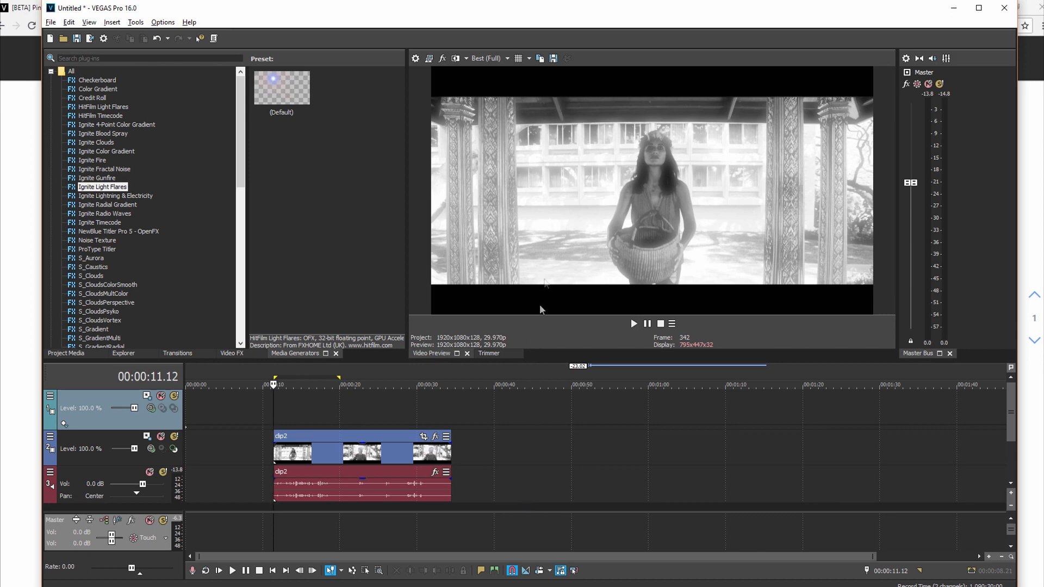
Add the VEGAS Bézier Masking effect to the clip2 video event with the playhead at the clip's start
{"action": "left_click", "coordinate": [373, 443]}
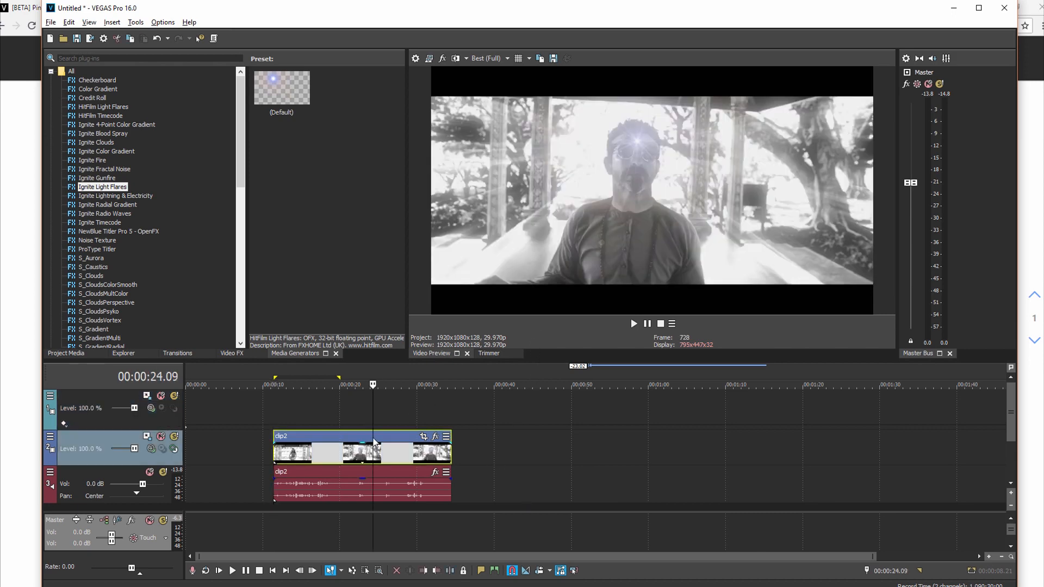
{"action": "left_click", "coordinate": [282, 441]}
{"action": "left_click", "coordinate": [278, 439]}
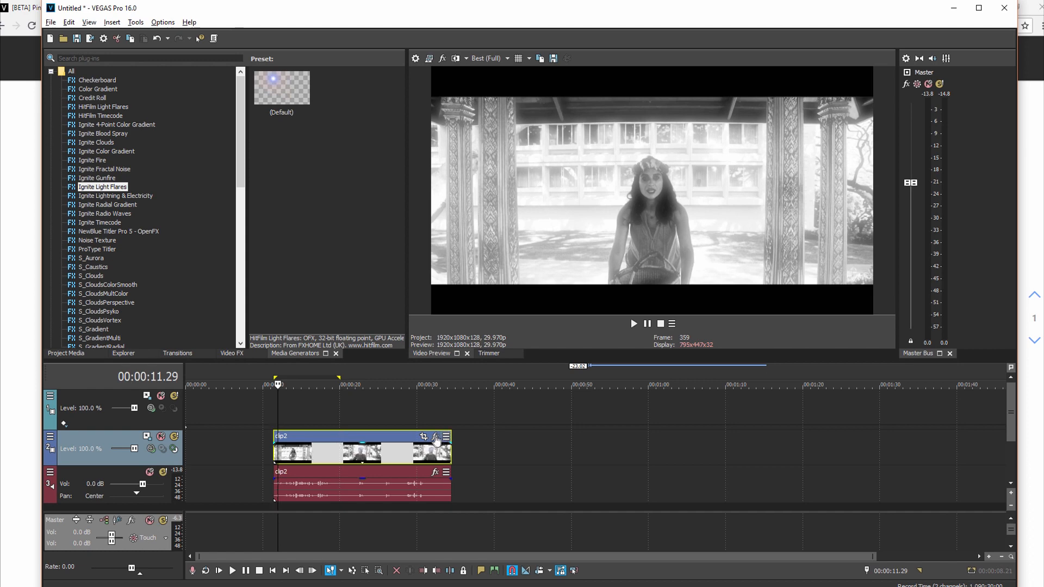
{"action": "left_click", "coordinate": [273, 460]}
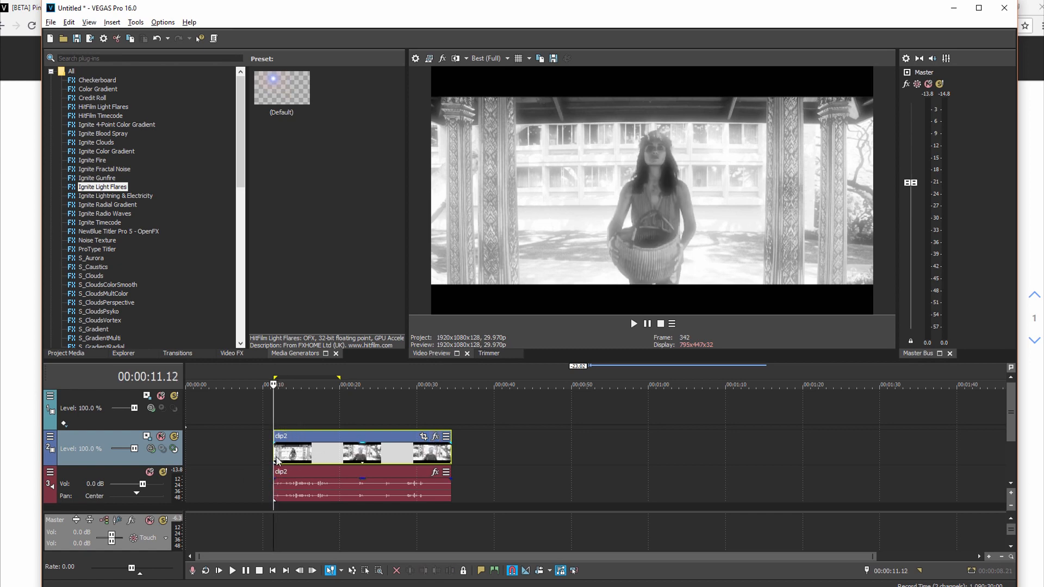
{"action": "left_click", "coordinate": [435, 436]}
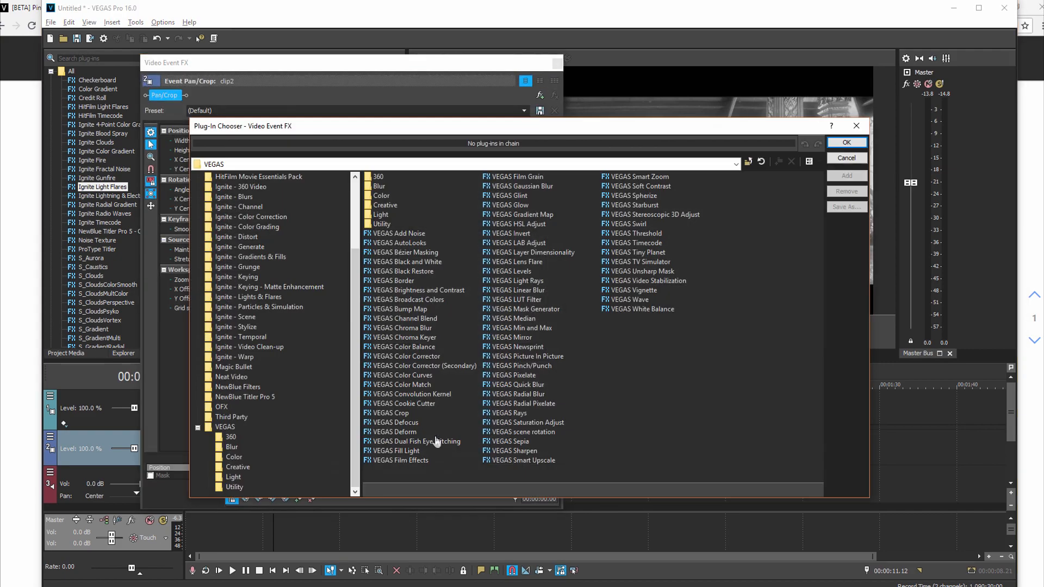
{"action": "left_click", "coordinate": [408, 253]}
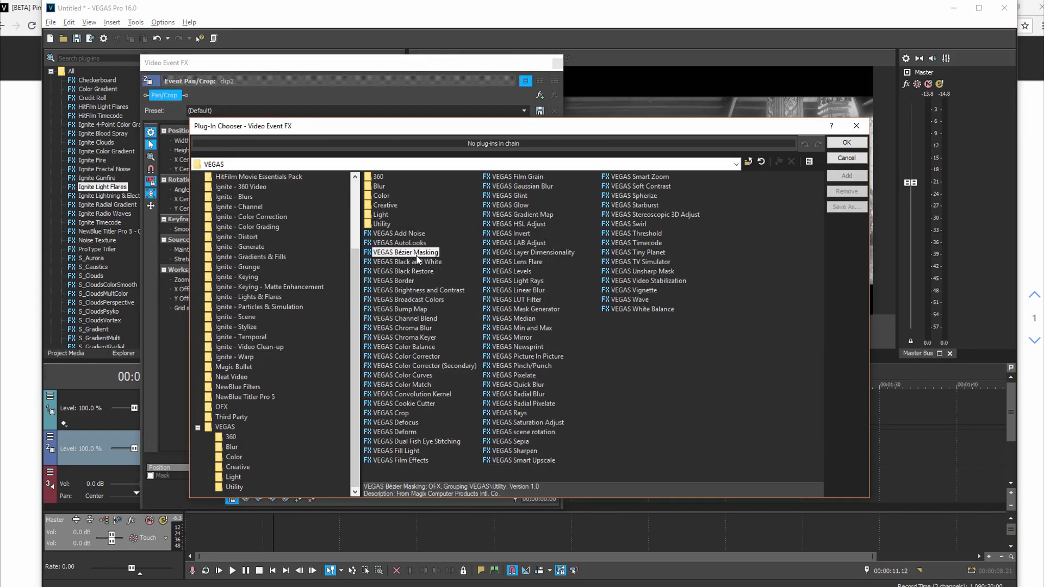
{"action": "left_click", "coordinate": [846, 176]}
{"action": "left_click", "coordinate": [847, 143]}
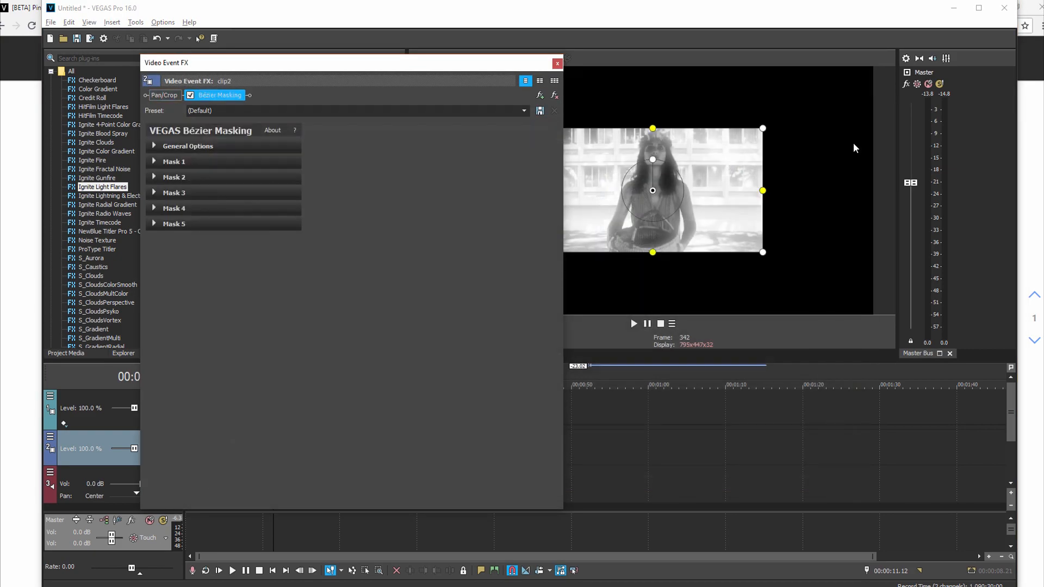
Set the Bézier mask's Blend to 0.531 so the footage outside the mask shows dimmed
{"action": "left_click_drag", "start_coordinate": [517, 65], "coordinate": [443, 74]}
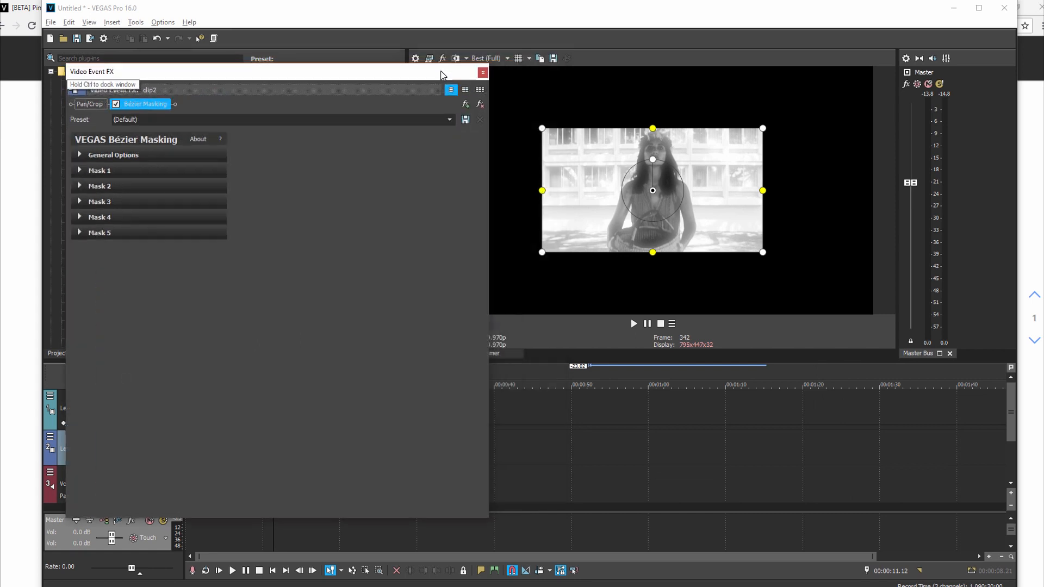
{"action": "left_click", "coordinate": [79, 155]}
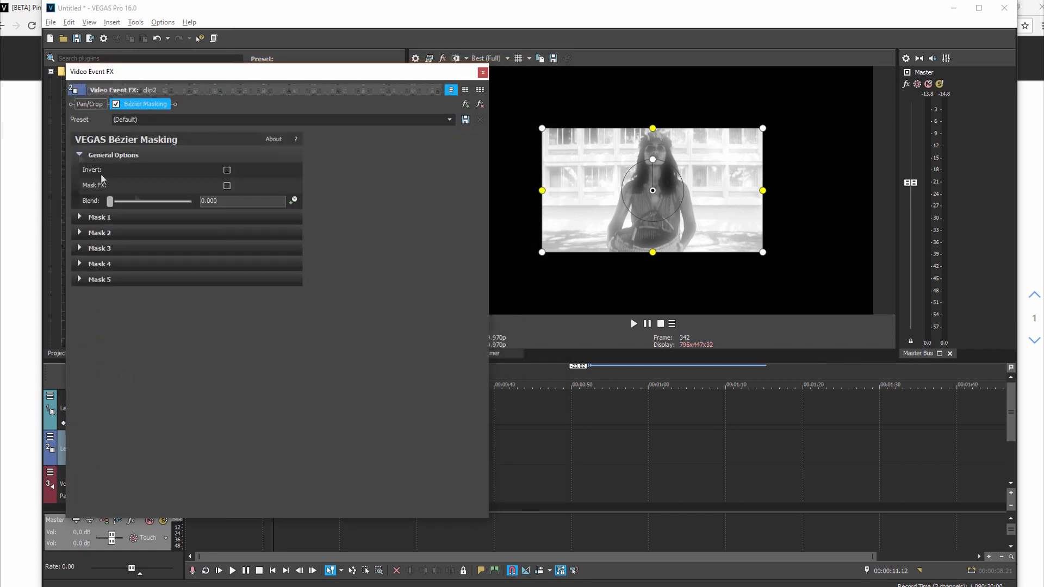
{"action": "left_click_drag", "start_coordinate": [110, 202], "coordinate": [155, 201]}
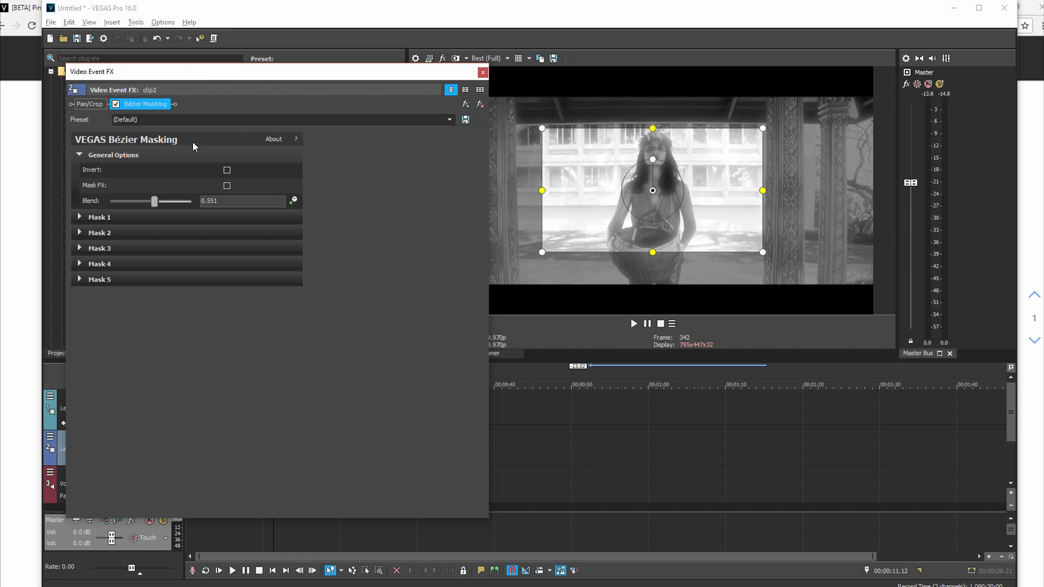
{"action": "mouse_move", "coordinate": [155, 202]}
{"action": "left_mouse_down"}
{"action": "mouse_move", "coordinate": [191, 202]}
{"action": "mouse_move", "coordinate": [154, 198]}
{"action": "left_mouse_up"}
Shrink the Mask 1 rectangle to about 0.063 wide and high and place it over the woman's face at about 0.509, 0.662
{"action": "left_click", "coordinate": [80, 217]}
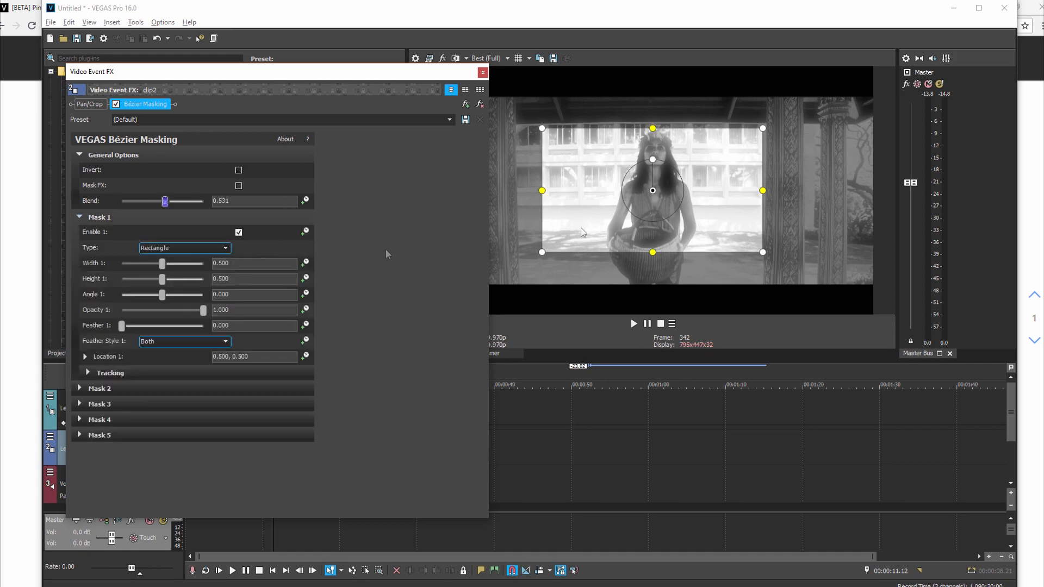
{"action": "left_click", "coordinate": [225, 249]}
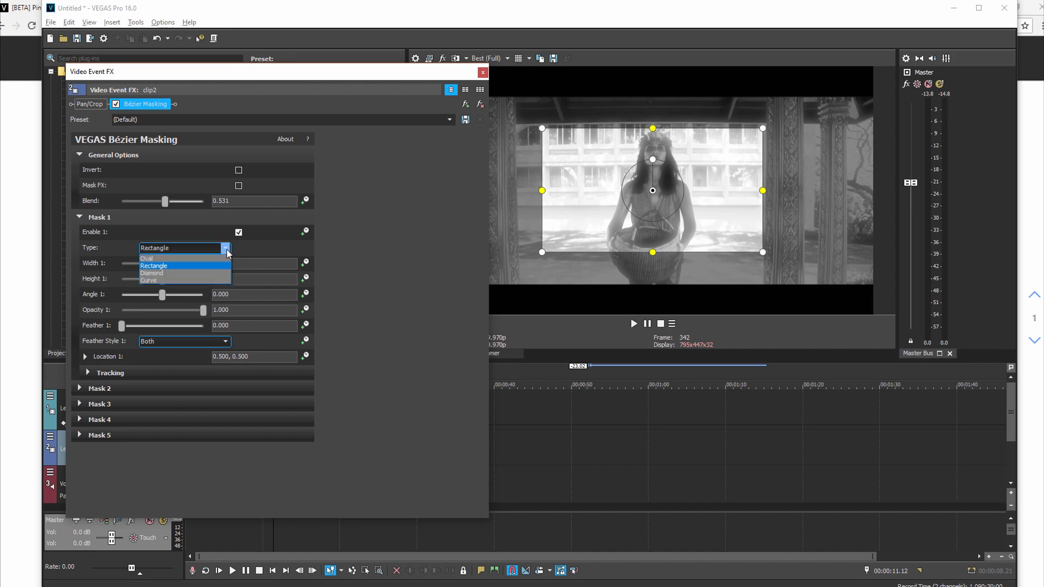
{"action": "left_click", "coordinate": [229, 253]}
{"action": "left_click_drag", "start_coordinate": [762, 252], "coordinate": [663, 151]}
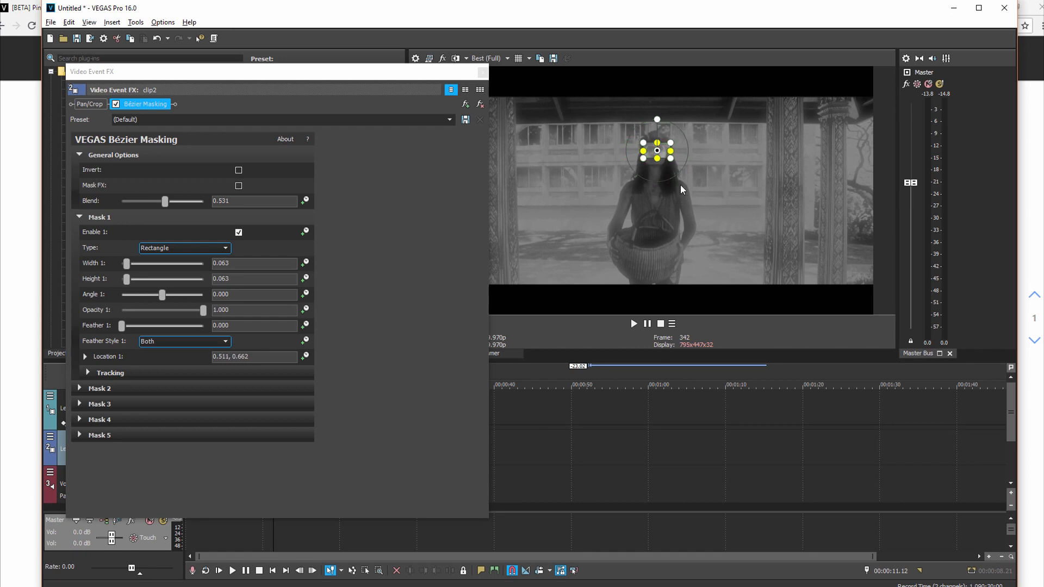
{"action": "left_click_drag", "start_coordinate": [664, 152], "coordinate": [663, 153]}
Set Mask 1's tracking precision to High and its keyframe interval to 2
{"action": "left_click", "coordinate": [88, 373]}
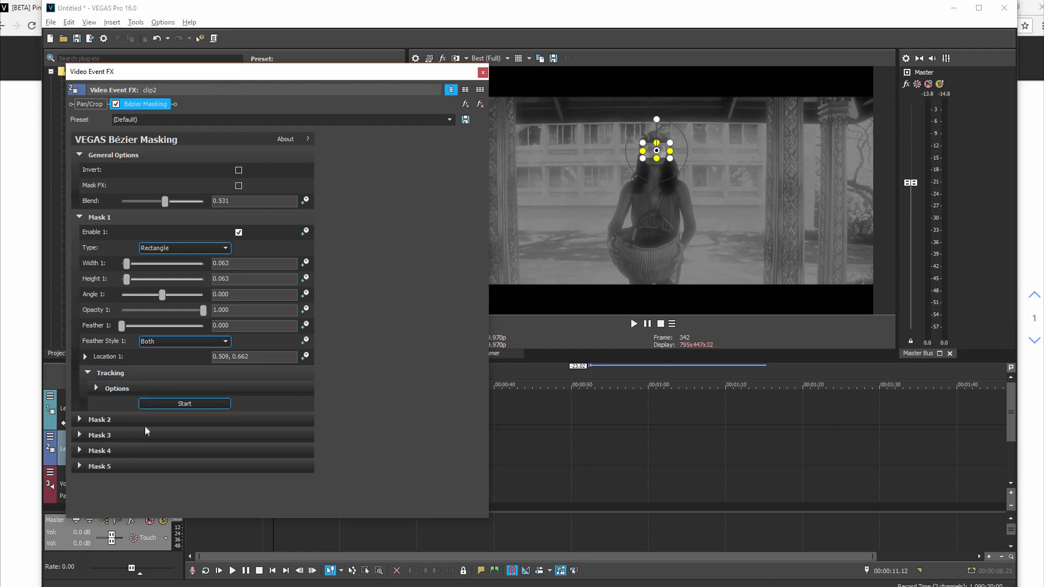
{"action": "left_click", "coordinate": [97, 388]}
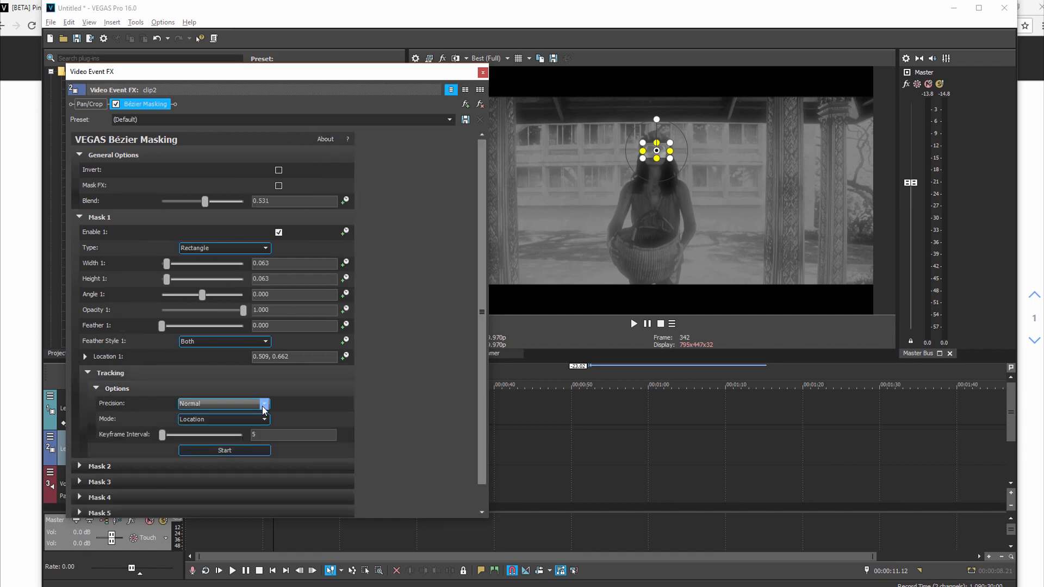
{"action": "left_click", "coordinate": [264, 409]}
{"action": "left_click", "coordinate": [227, 423]}
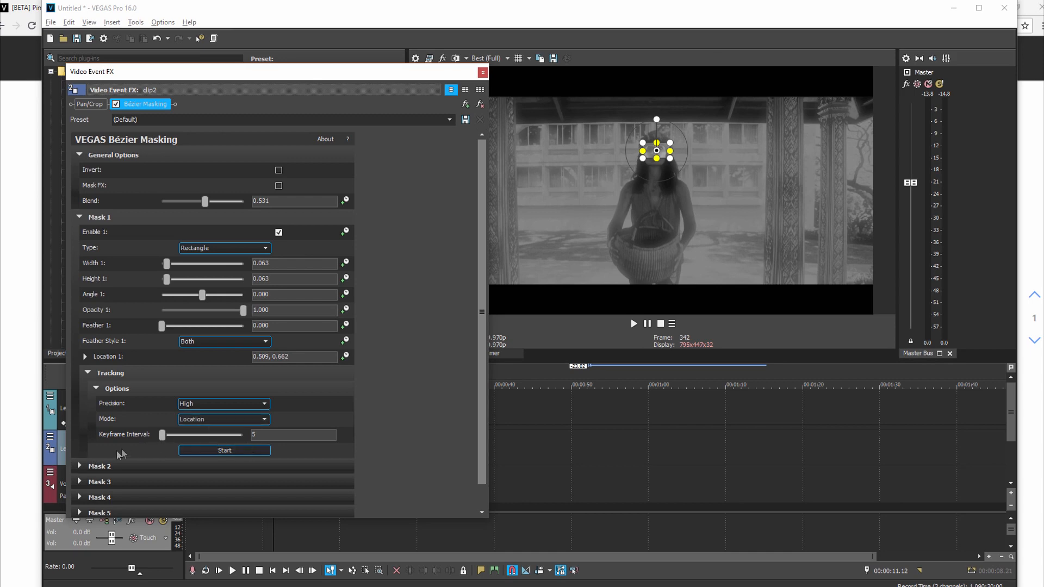
{"action": "left_click_drag", "start_coordinate": [161, 436], "coordinate": [158, 435]}
Track Mask 1's location on the woman's face from the clip's start and inspect the generated keyframes
{"action": "left_click", "coordinate": [86, 357]}
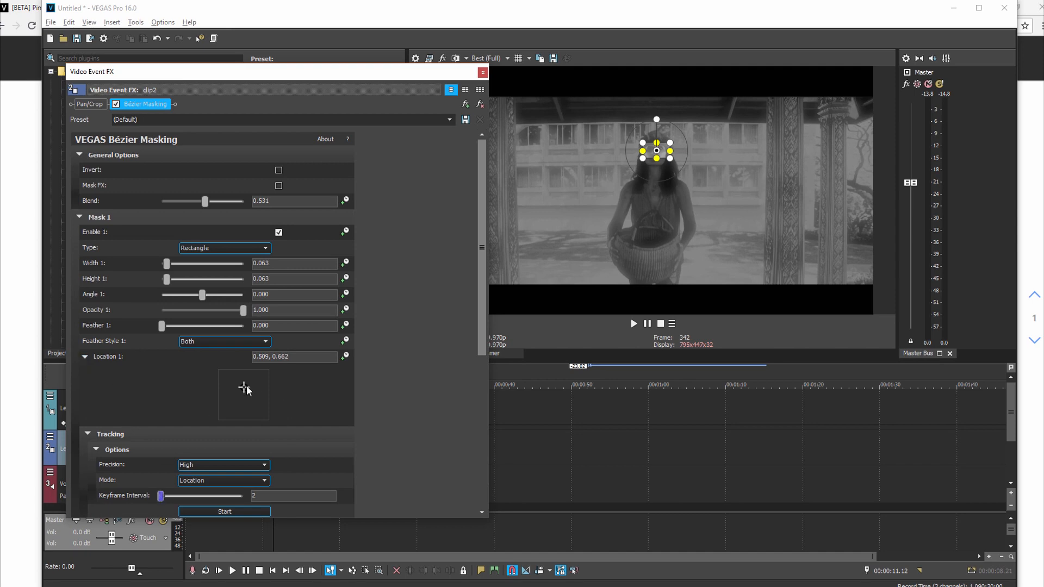
{"action": "left_click_drag", "start_coordinate": [274, 71], "coordinate": [251, 13]}
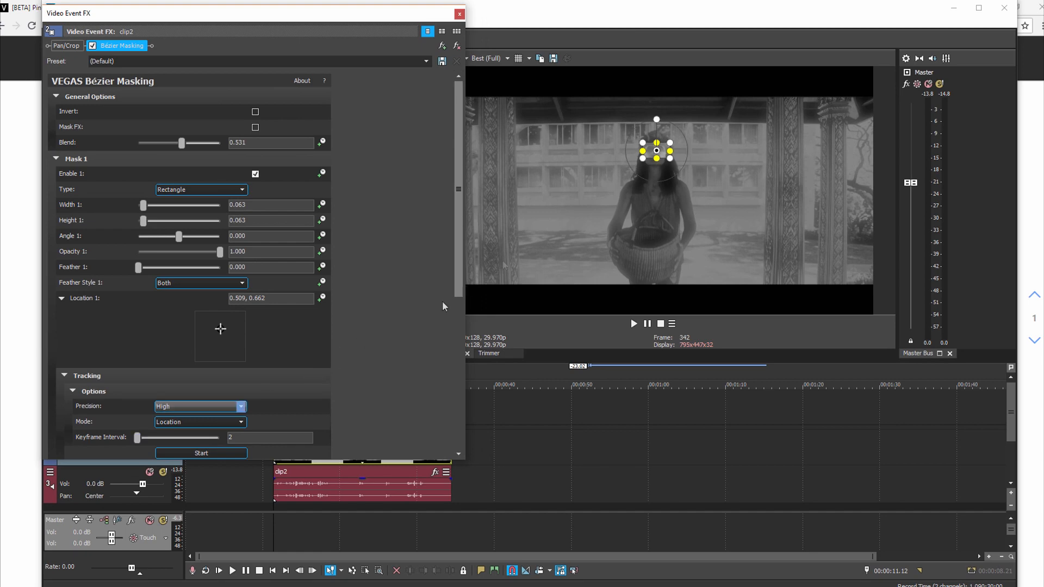
{"action": "left_click", "coordinate": [224, 451]}
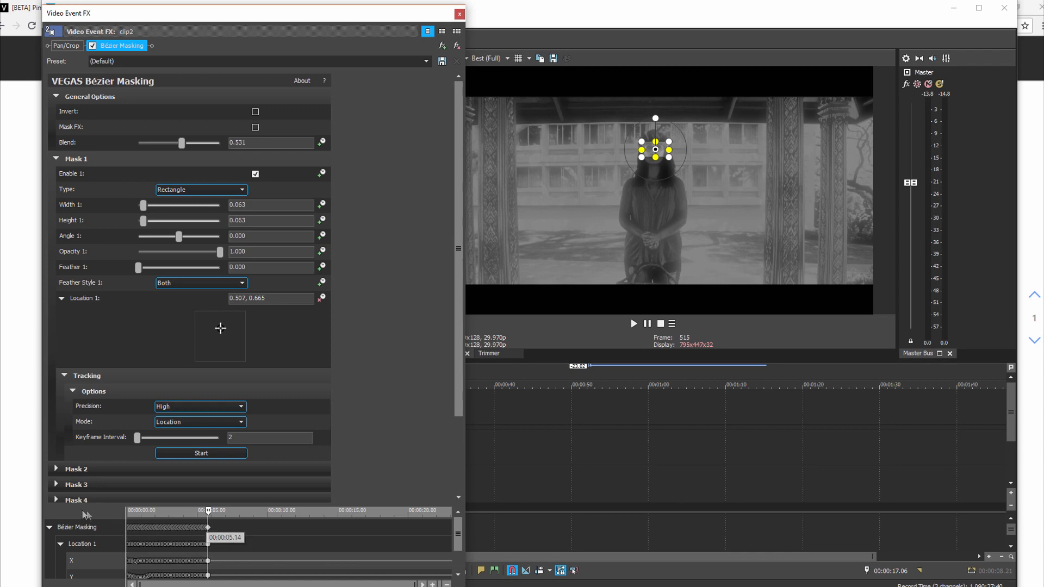
{"action": "scroll", "coordinate": [166, 530], "scroll_direction": "up", "scroll_amount": 3}
{"action": "scroll", "coordinate": [167, 532], "scroll_direction": "down", "scroll_amount": 3}
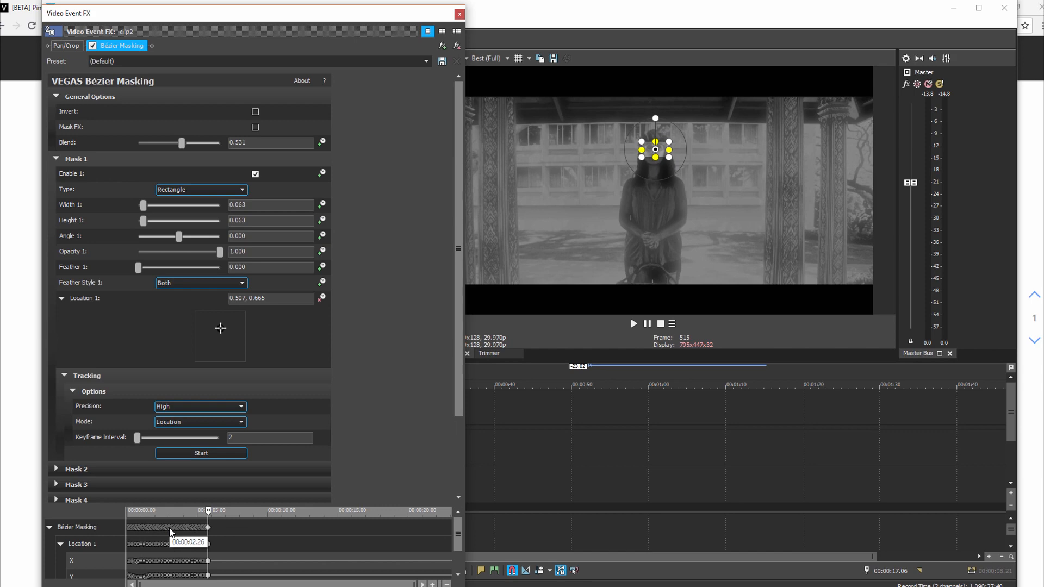
{"action": "scroll", "coordinate": [170, 532], "scroll_direction": "up", "scroll_amount": 3}
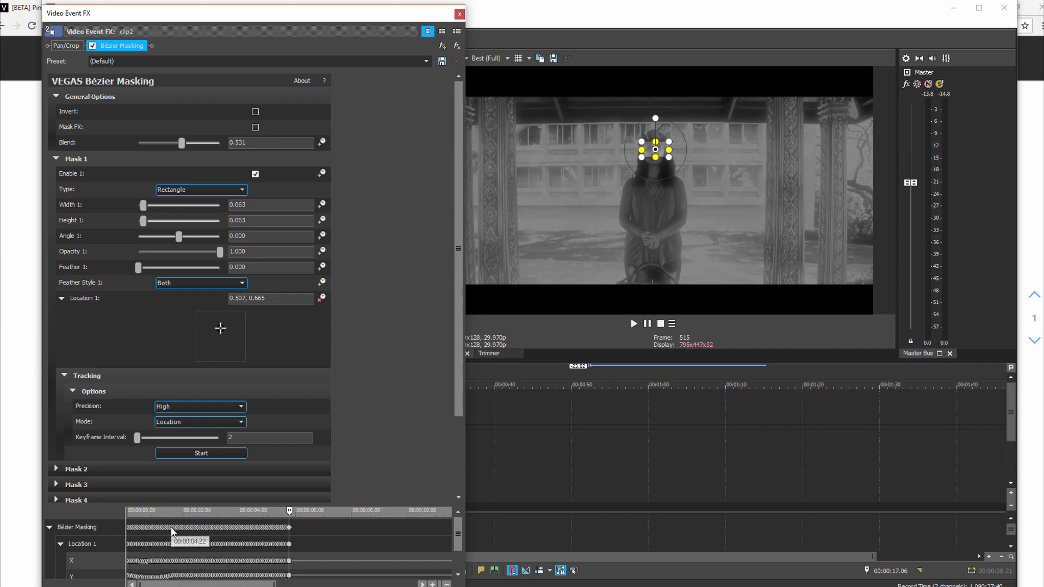
{"action": "scroll", "coordinate": [167, 539], "scroll_direction": "up", "scroll_amount": 5}
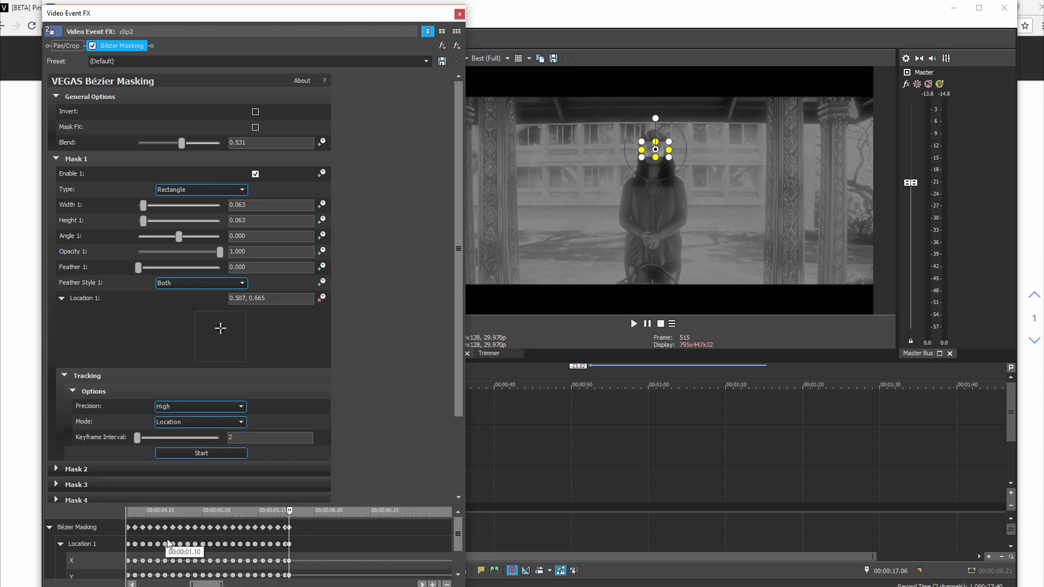
{"action": "left_click_drag", "start_coordinate": [214, 585], "coordinate": [144, 580]}
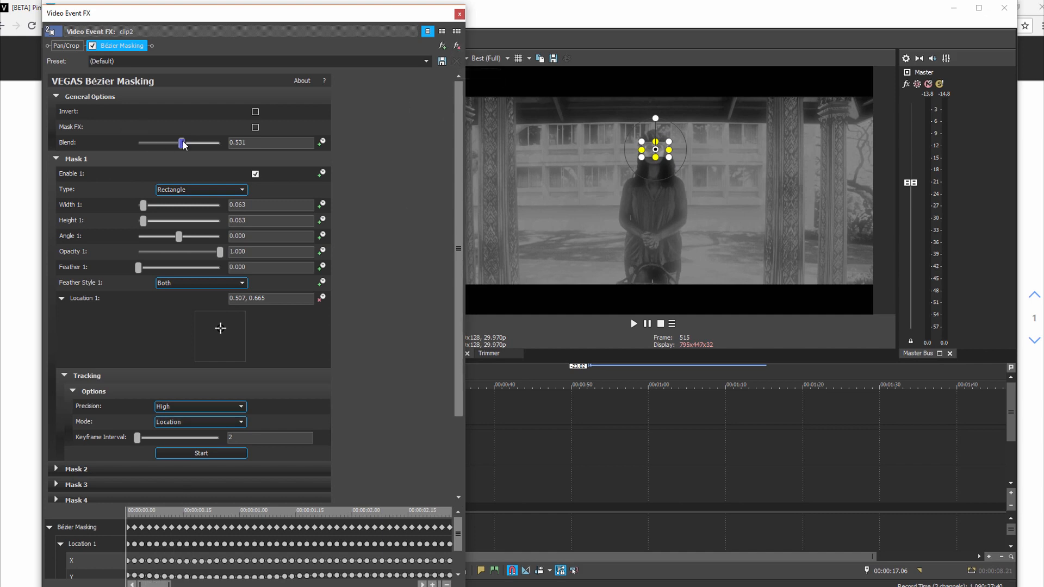
Set the Bézier mask's Blend to 1.000 so the whole frame shows at full brightness
{"action": "left_click_drag", "start_coordinate": [182, 141], "coordinate": [232, 140]}
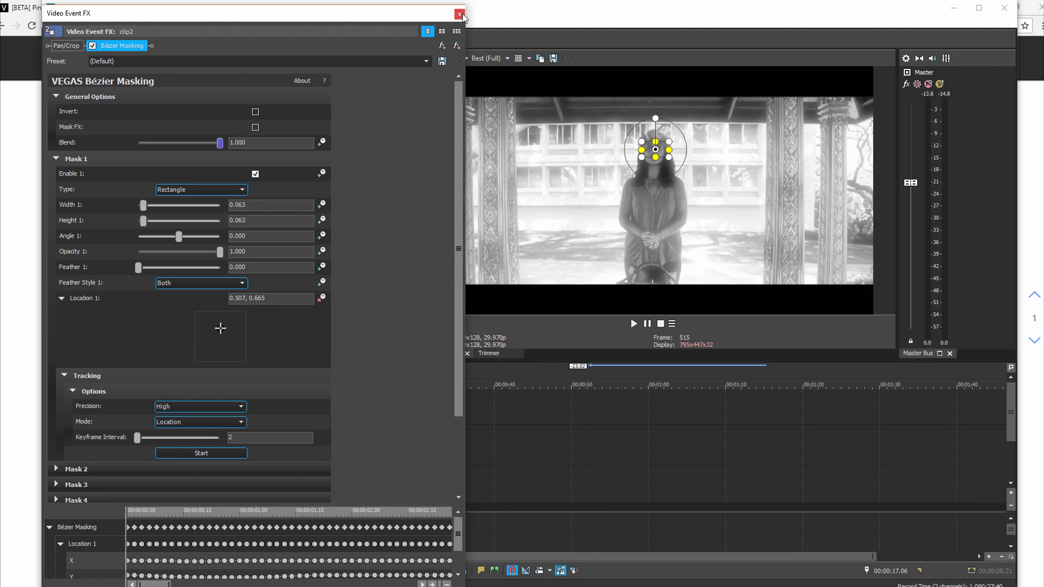
{"action": "scroll", "coordinate": [426, 237], "scroll_direction": "down", "scroll_amount": 2}
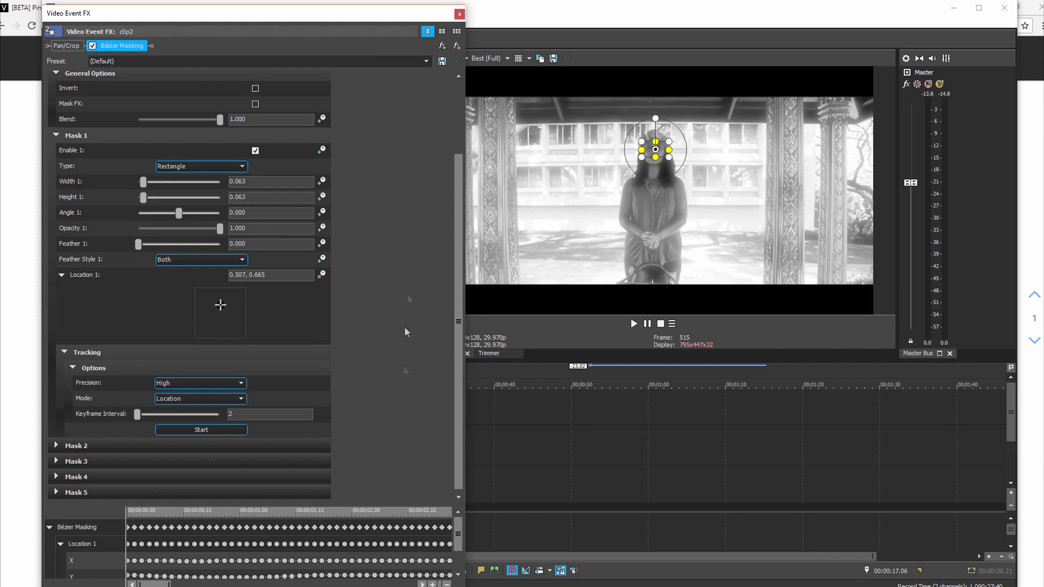
Return to the clip's start and apply the Square preset to the Bézier Masking effect
{"action": "scroll", "coordinate": [314, 550], "scroll_direction": "down", "scroll_amount": 5}
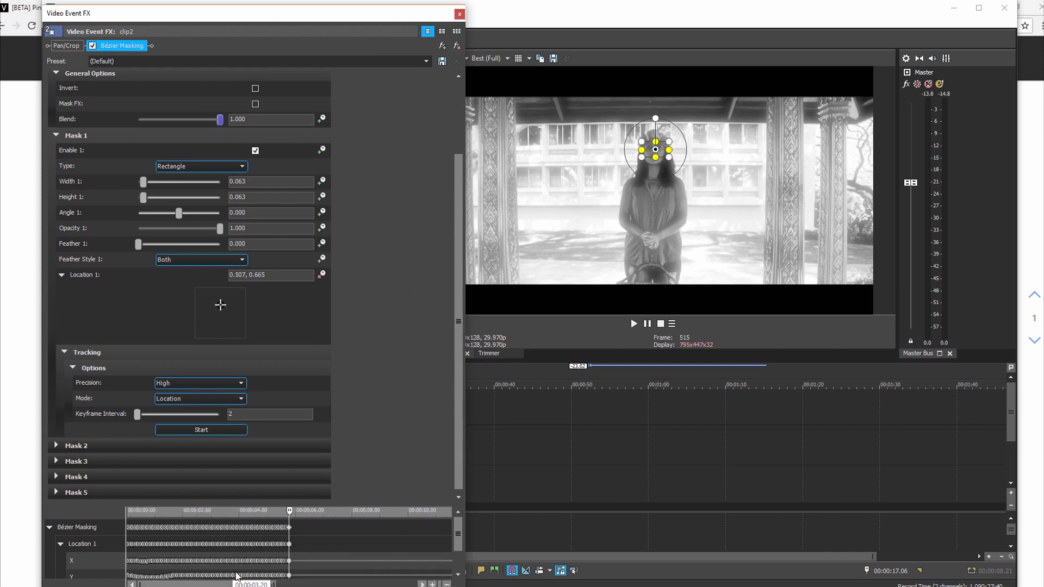
{"action": "left_click_drag", "start_coordinate": [292, 517], "coordinate": [126, 490]}
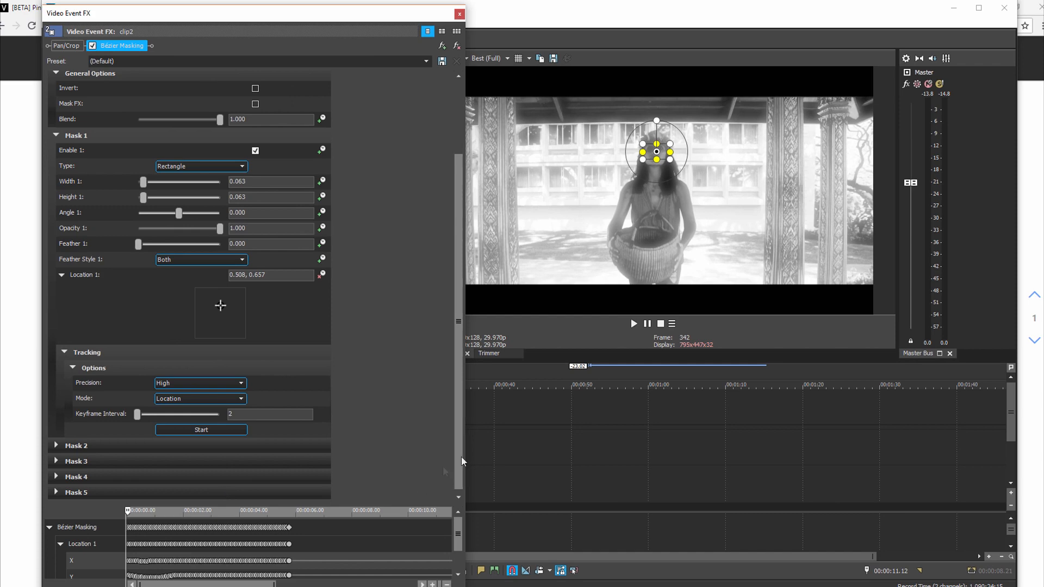
{"action": "left_click_drag", "start_coordinate": [458, 431], "coordinate": [458, 432]}
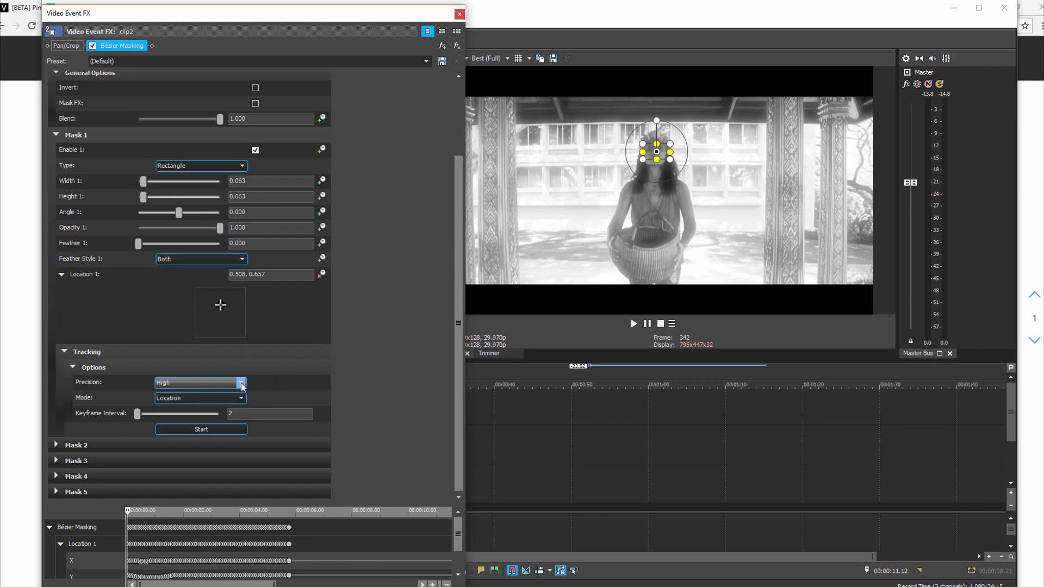
{"action": "left_click", "coordinate": [243, 166]}
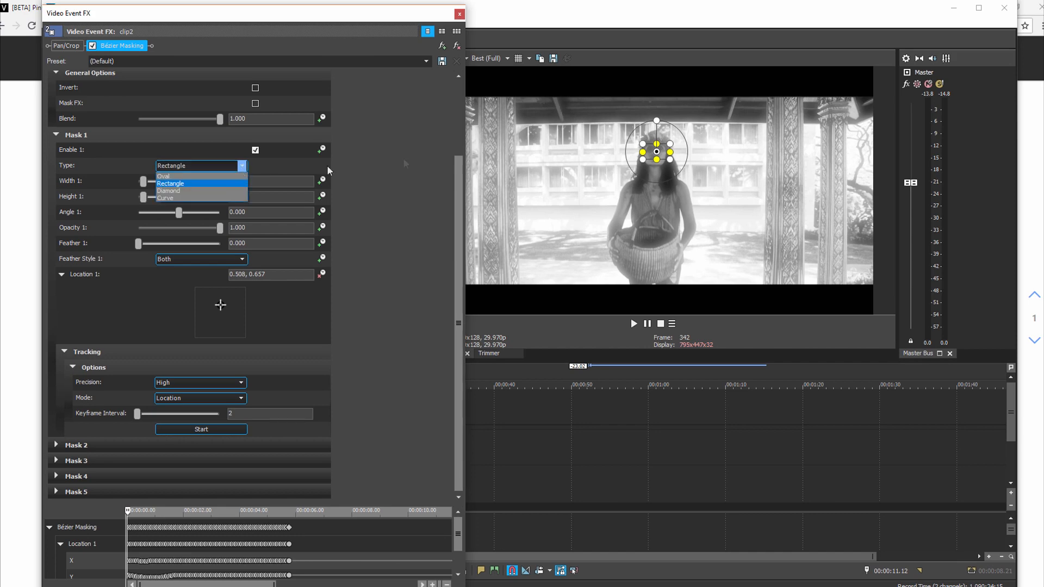
{"action": "left_click", "coordinate": [192, 163]}
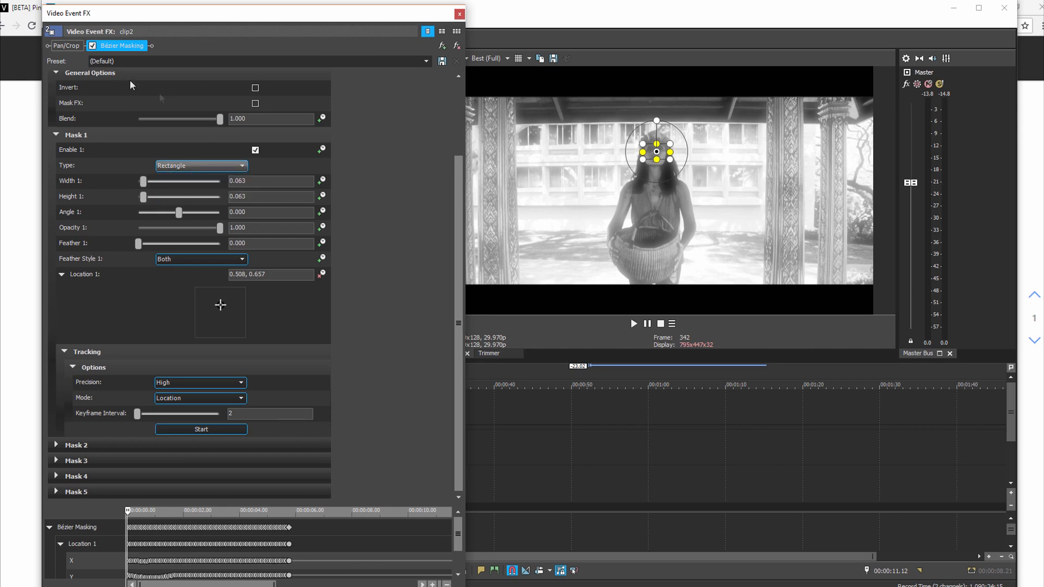
{"action": "left_click", "coordinate": [426, 60]}
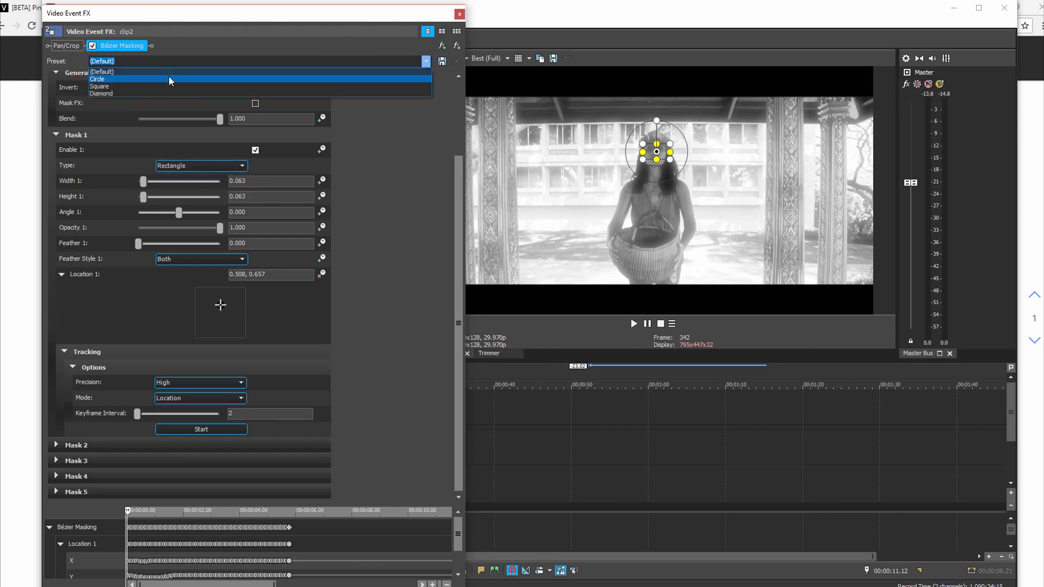
{"action": "left_click", "coordinate": [152, 82]}
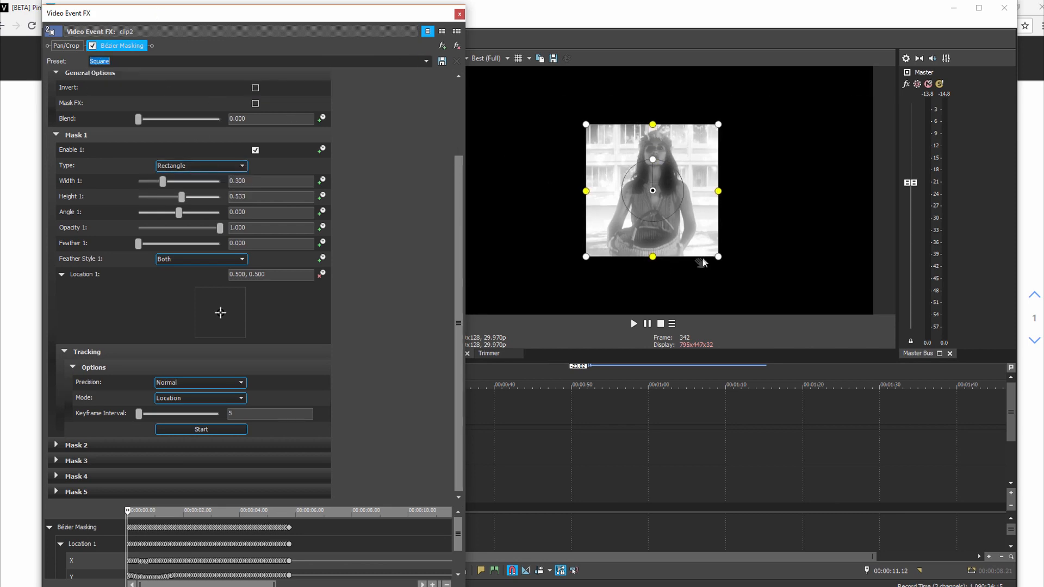
Shrink Mask 1 to about 0.042 wide and 0.075 high over the woman's face at about 0.519, 0.669, and set Blend to 0.735
{"action": "left_click_drag", "start_coordinate": [718, 256], "coordinate": [663, 157]}
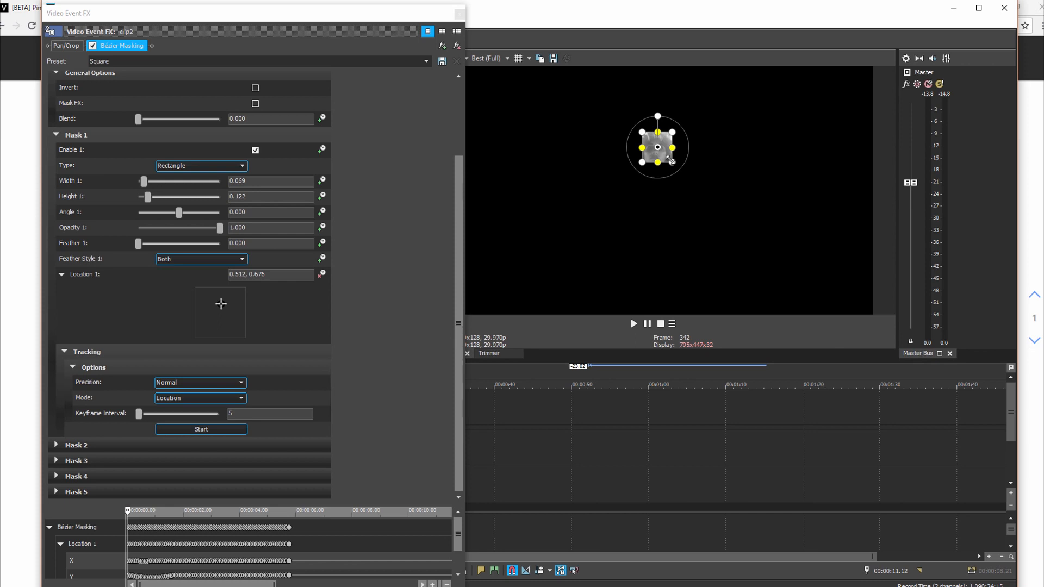
{"action": "left_click_drag", "start_coordinate": [672, 162], "coordinate": [668, 154]}
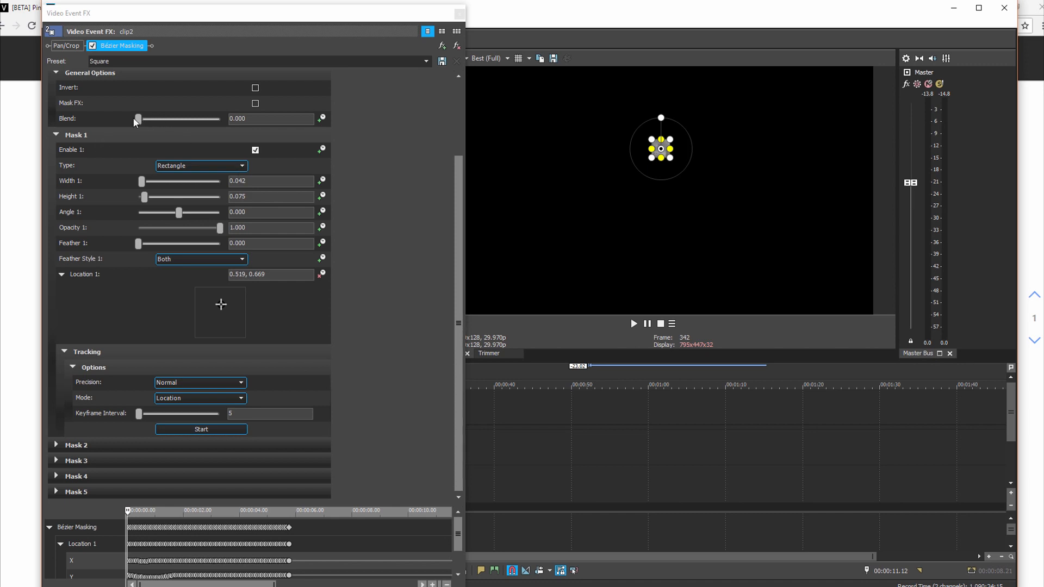
{"action": "left_click_drag", "start_coordinate": [138, 122], "coordinate": [197, 126]}
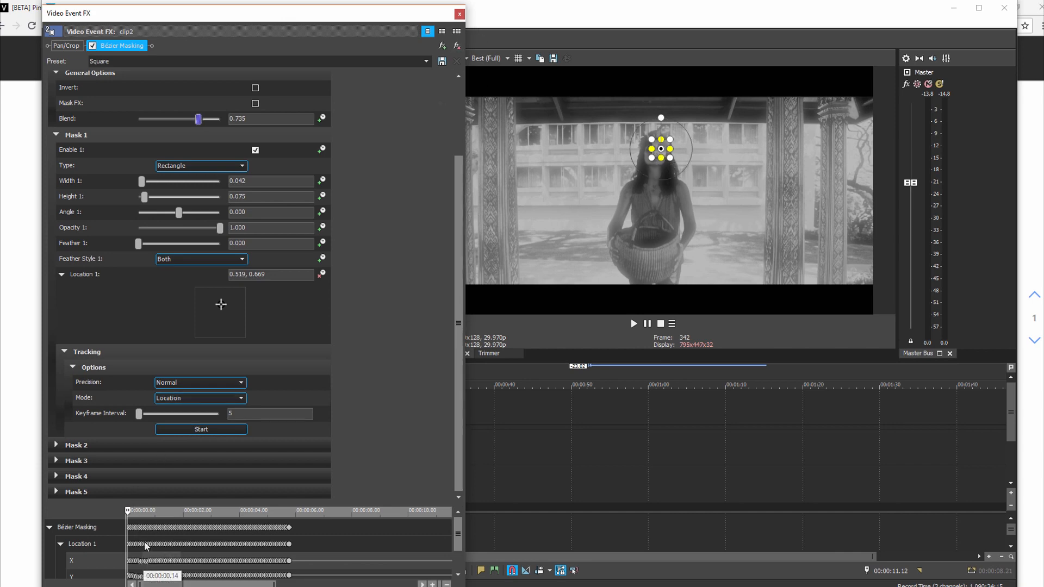
Track Mask 1's location with High precision and a keyframe interval of 1, and return to the clip's start
{"action": "left_click", "coordinate": [236, 382]}
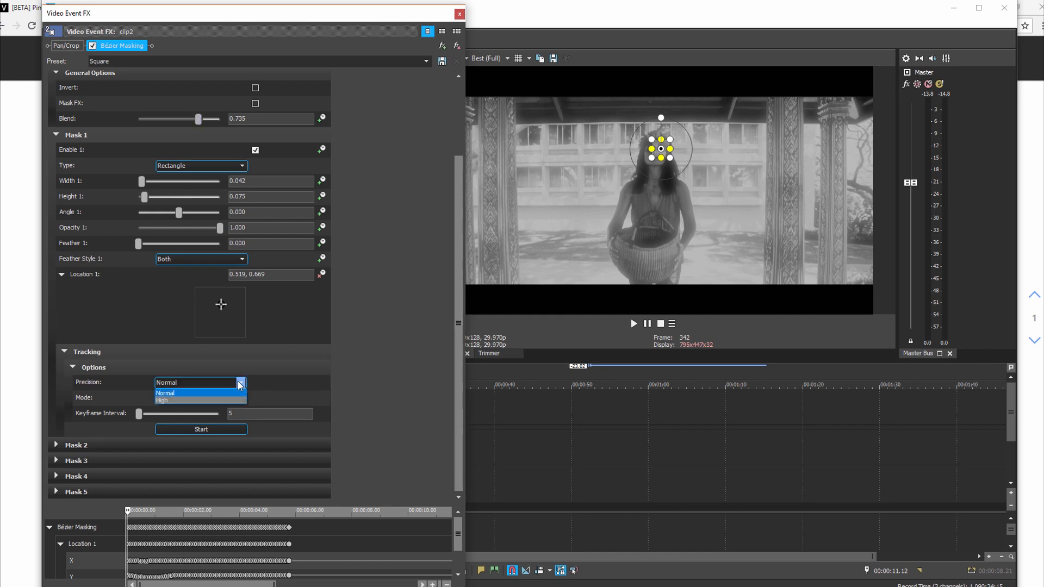
{"action": "left_click", "coordinate": [207, 399]}
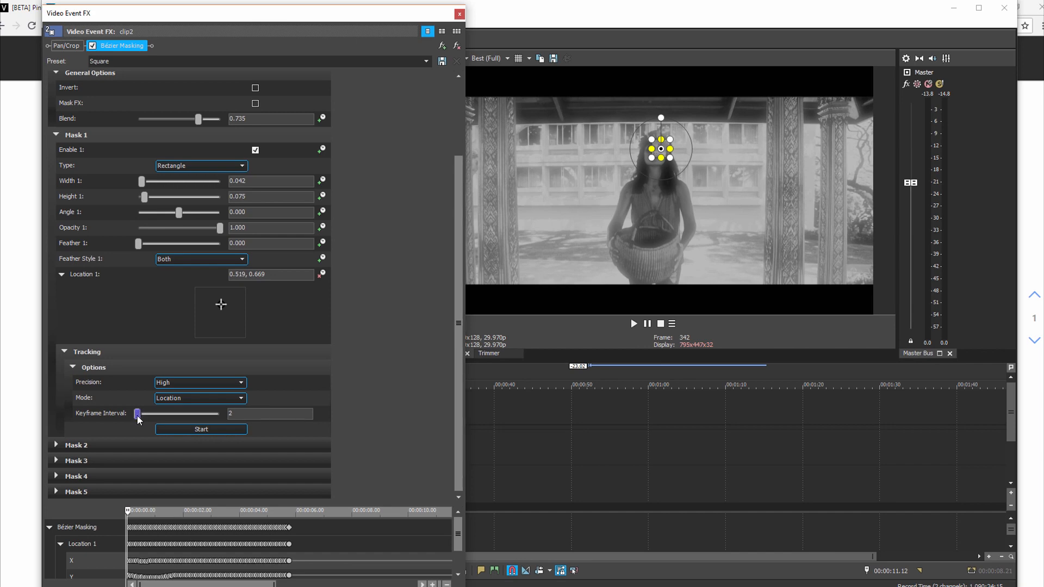
{"action": "left_click", "coordinate": [220, 433]}
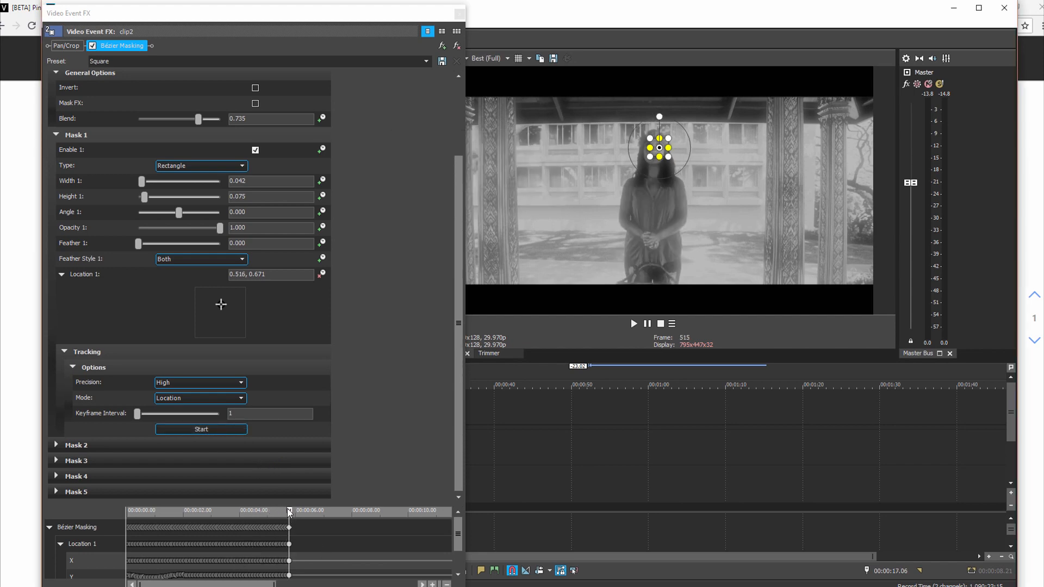
{"action": "left_click_drag", "start_coordinate": [288, 513], "coordinate": [120, 517]}
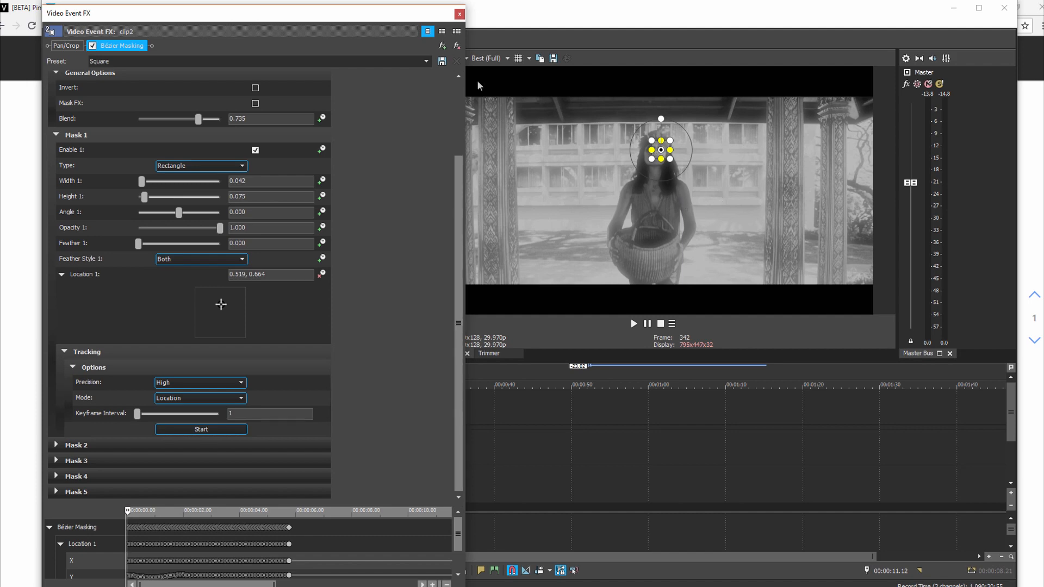
{"action": "left_click", "coordinate": [460, 14]}
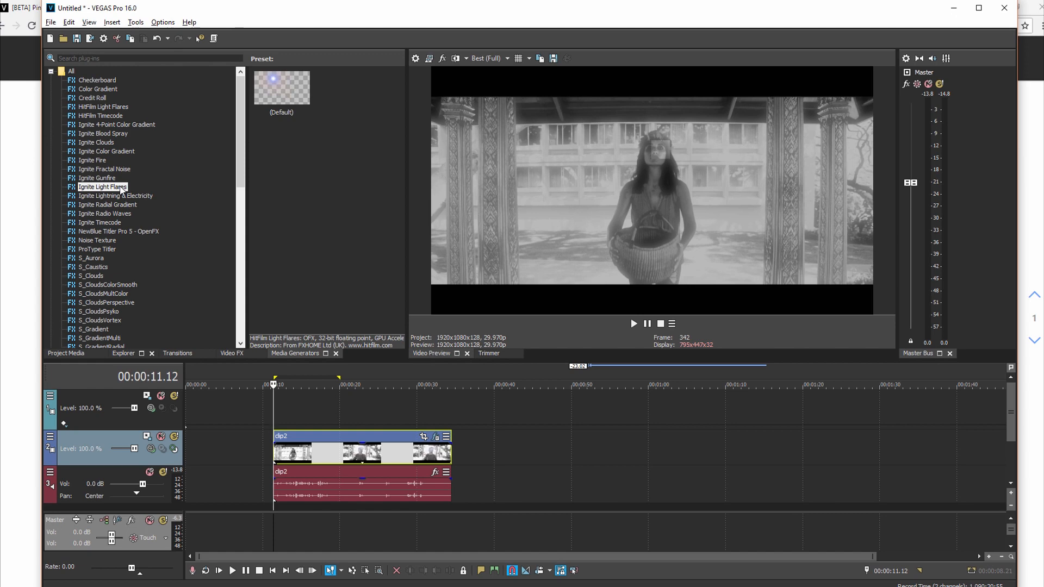
Add an Ignite Light Flares event on the track above clip2's start, with intensity 0.68 and scale 0.47
{"action": "left_click_drag", "start_coordinate": [122, 189], "coordinate": [282, 409]}
{"action": "left_click_drag", "start_coordinate": [841, 147], "coordinate": [239, 124]}
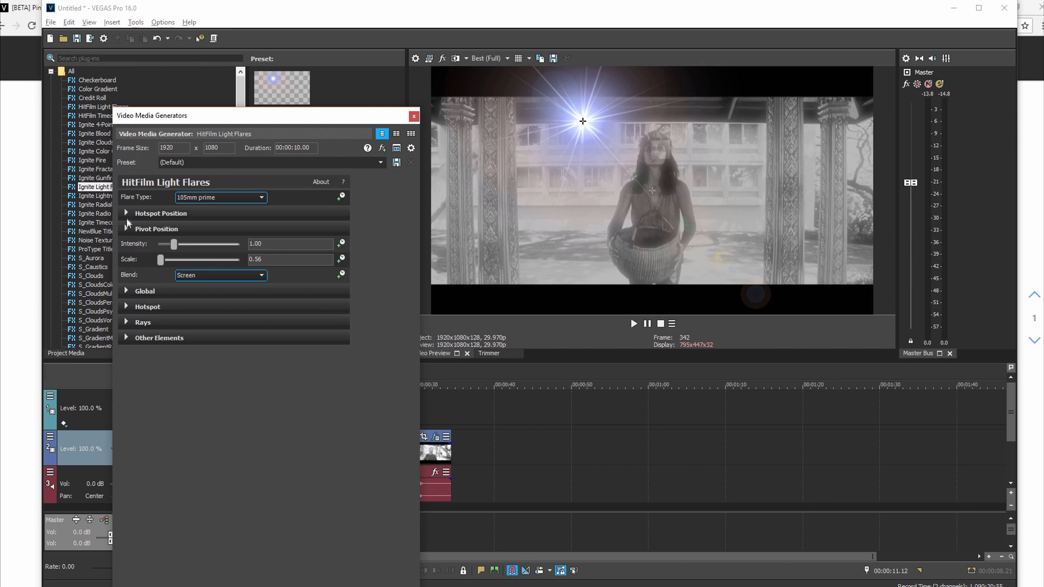
{"action": "left_click", "coordinate": [127, 214]}
{"action": "left_click_drag", "start_coordinate": [174, 260], "coordinate": [170, 263]}
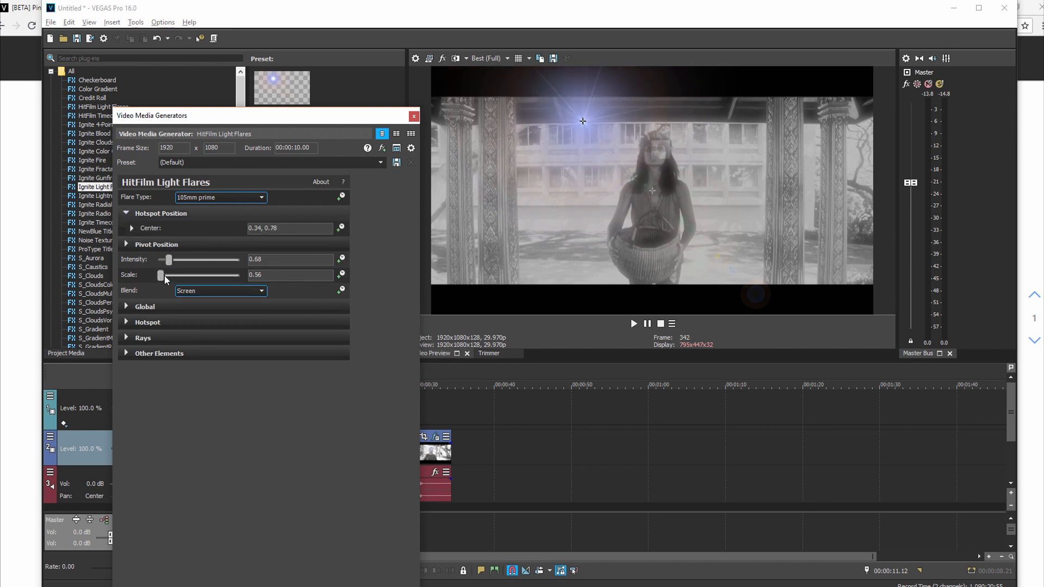
{"action": "left_click_drag", "start_coordinate": [161, 274], "coordinate": [161, 274]}
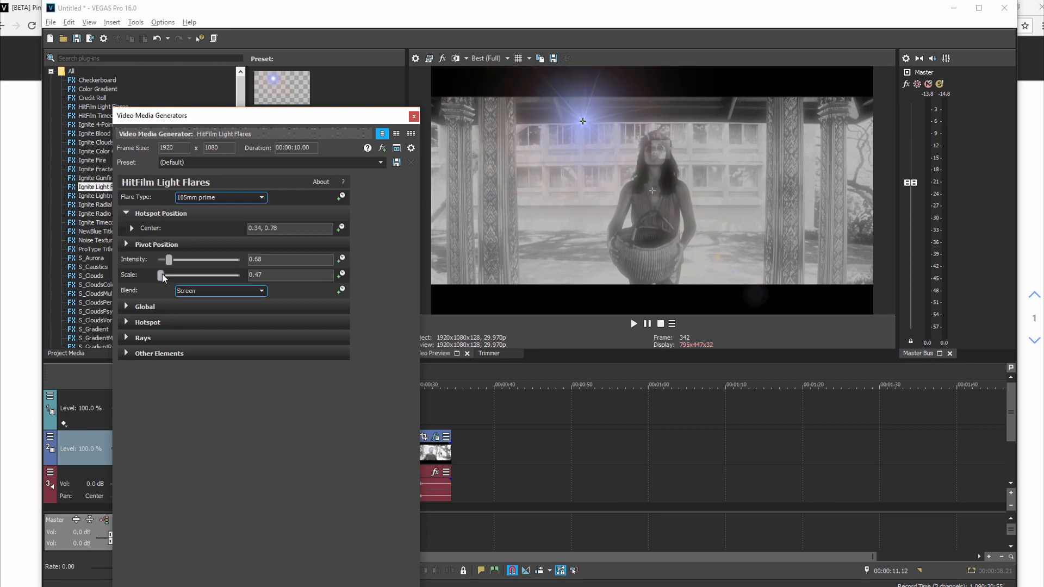
Center the flare's hotspot position at 0.50, 0.50
{"action": "left_click", "coordinate": [132, 229]}
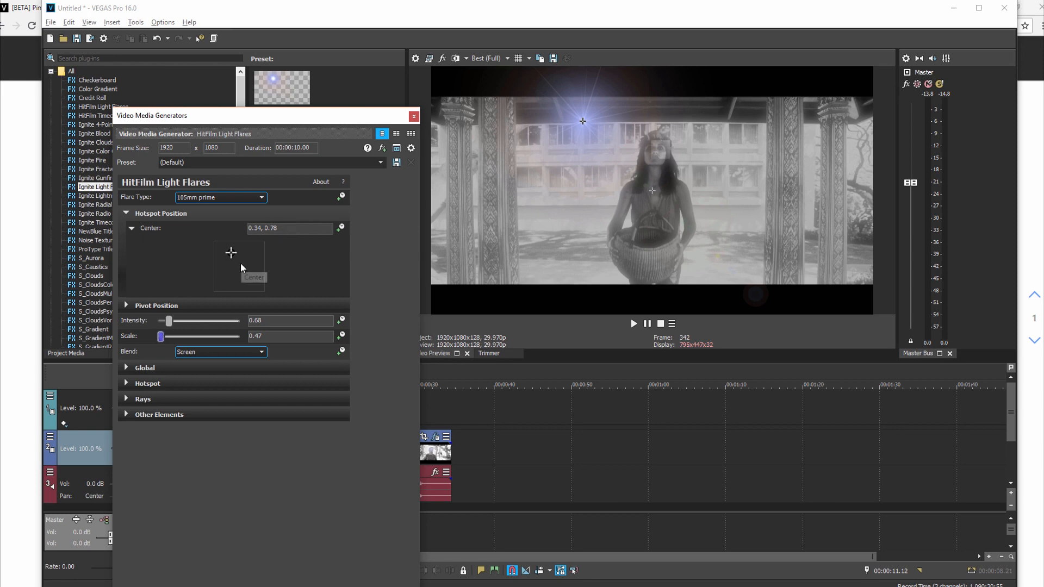
{"action": "left_click_drag", "start_coordinate": [288, 227], "coordinate": [168, 228]}
{"action": "key", "text": "Return"}
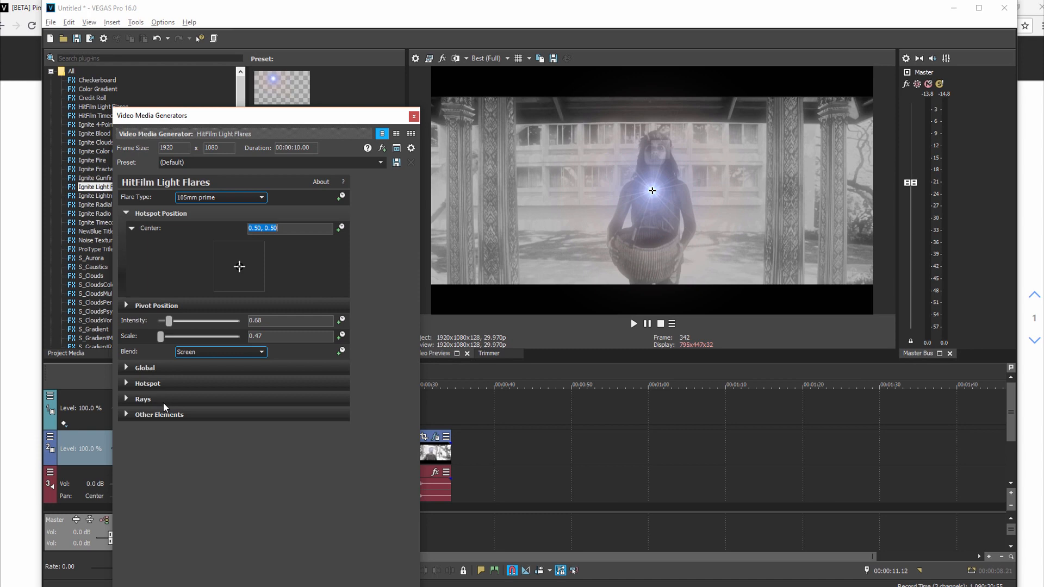
Set the flare's hotspot brightness to 0.88, its rays brightness to 0.71 and the rays length scale to 1.90
{"action": "left_click", "coordinate": [126, 384]}
{"action": "left_click_drag", "start_coordinate": [186, 399], "coordinate": [185, 403]}
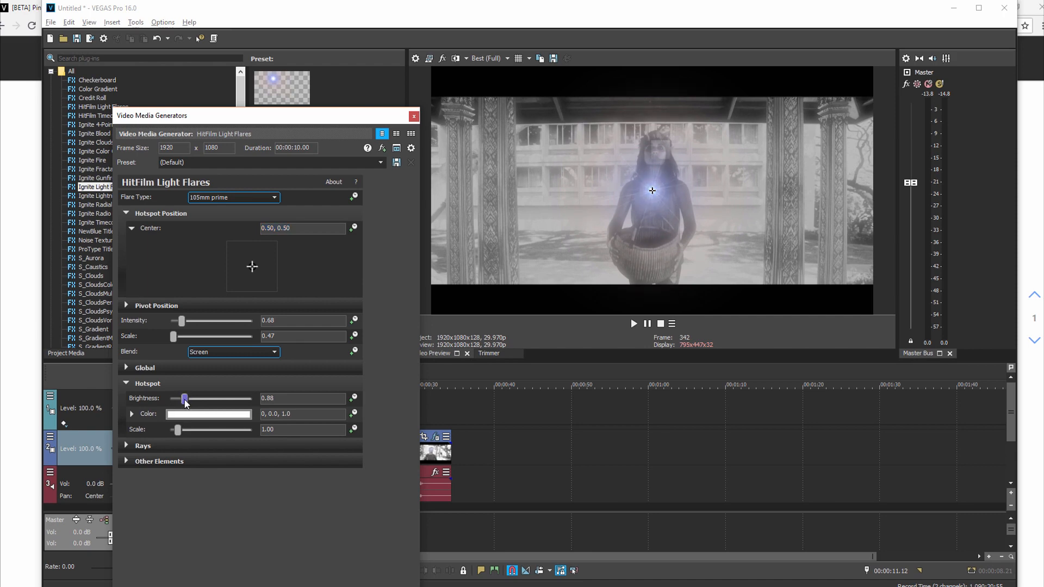
{"action": "left_click", "coordinate": [127, 447]}
{"action": "left_click_drag", "start_coordinate": [194, 464], "coordinate": [196, 511]}
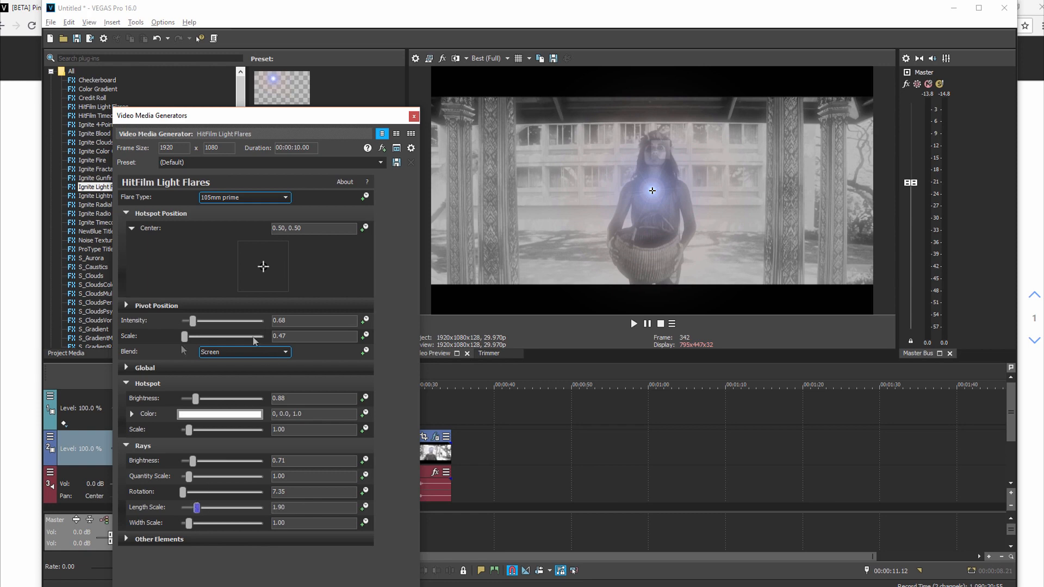
{"action": "left_click", "coordinate": [415, 117]}
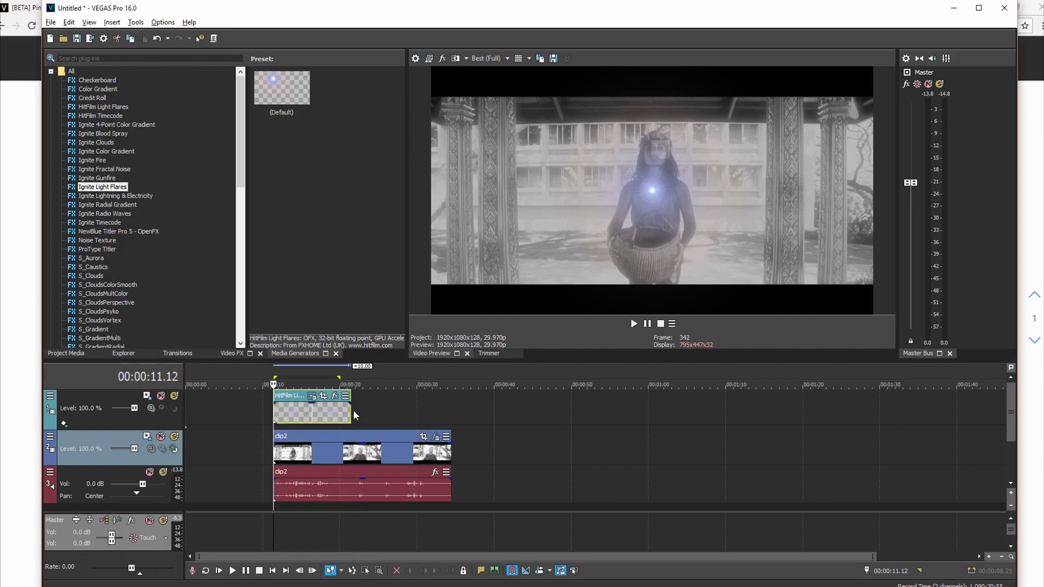
Extend the light flare event by about 5 seconds and add the VEGAS Picture In Picture effect to it
{"action": "left_click_drag", "start_coordinate": [351, 414], "coordinate": [393, 413]}
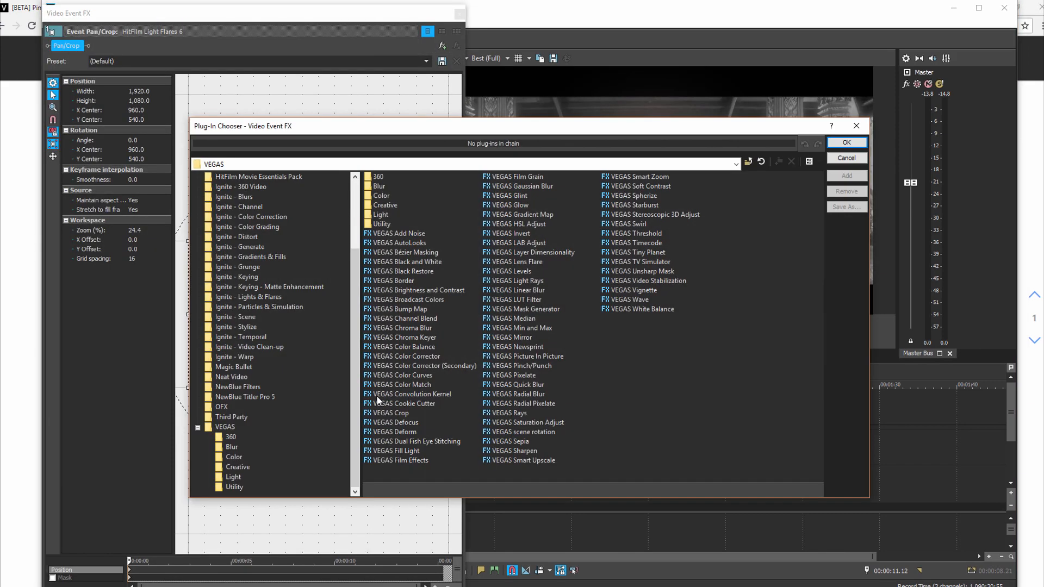
{"action": "left_click", "coordinate": [538, 358]}
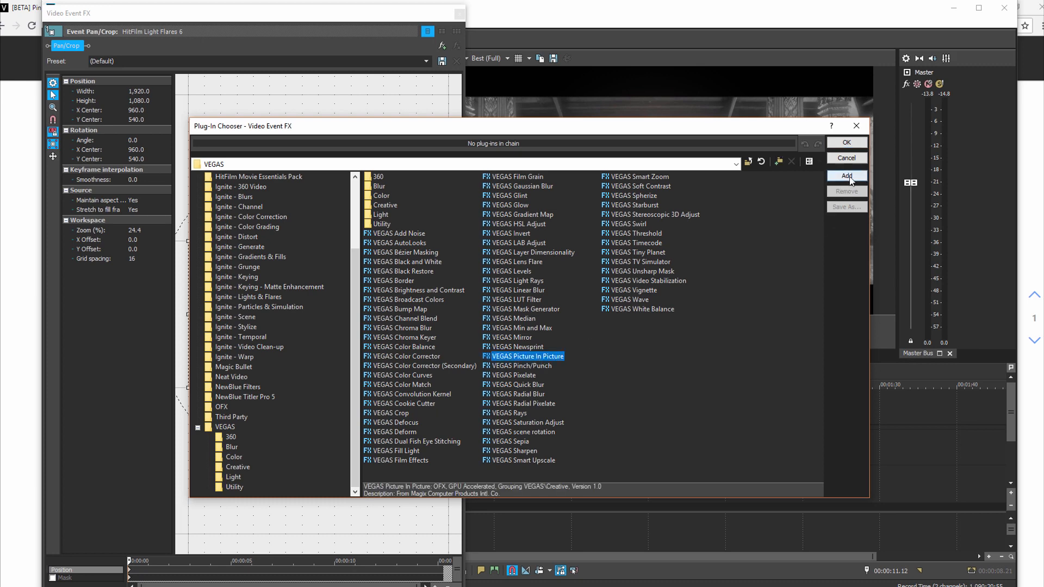
{"action": "left_click", "coordinate": [847, 176]}
{"action": "left_click", "coordinate": [850, 145]}
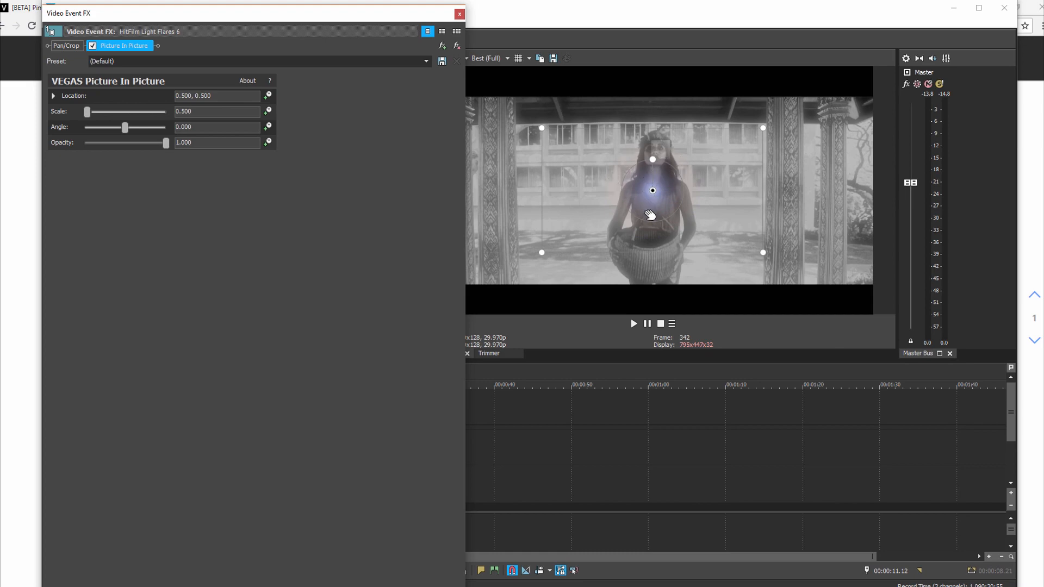
{"action": "left_click", "coordinate": [459, 15]}
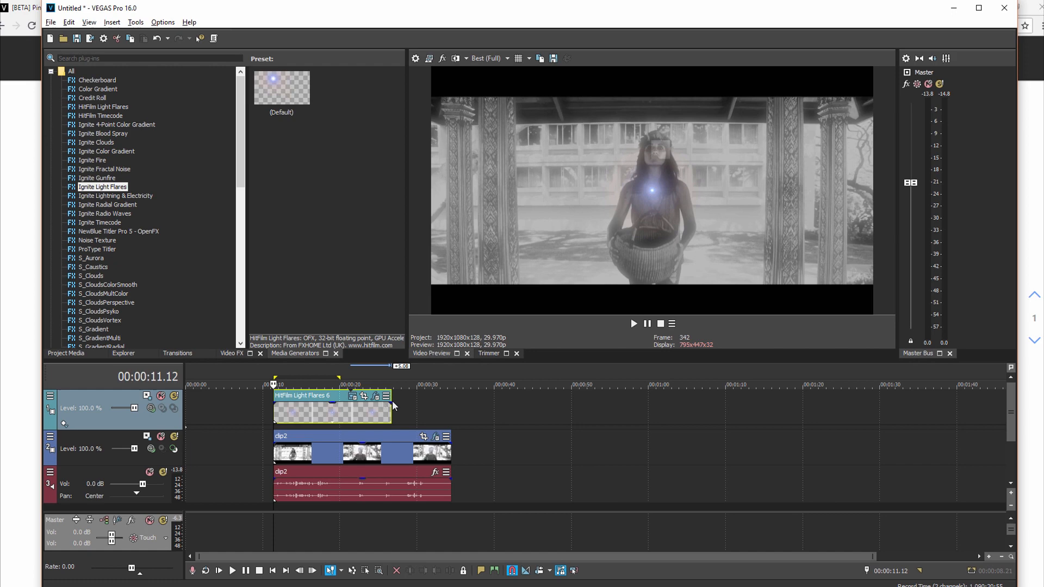
Move the flare onto the woman's head with Picture In Picture, at location about 0.508, 0.707
{"action": "left_click", "coordinate": [376, 395]}
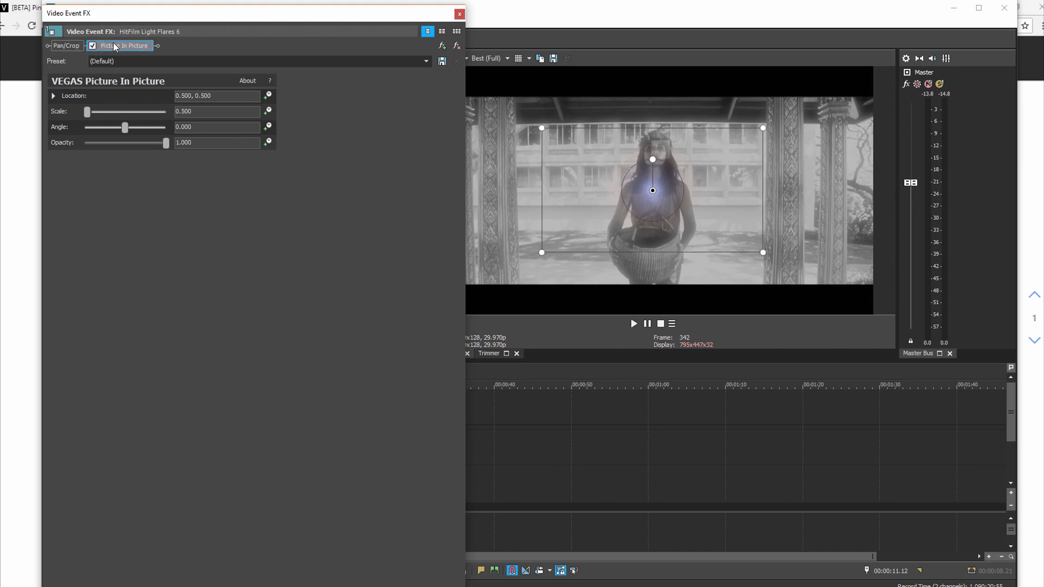
{"action": "left_click", "coordinate": [65, 46]}
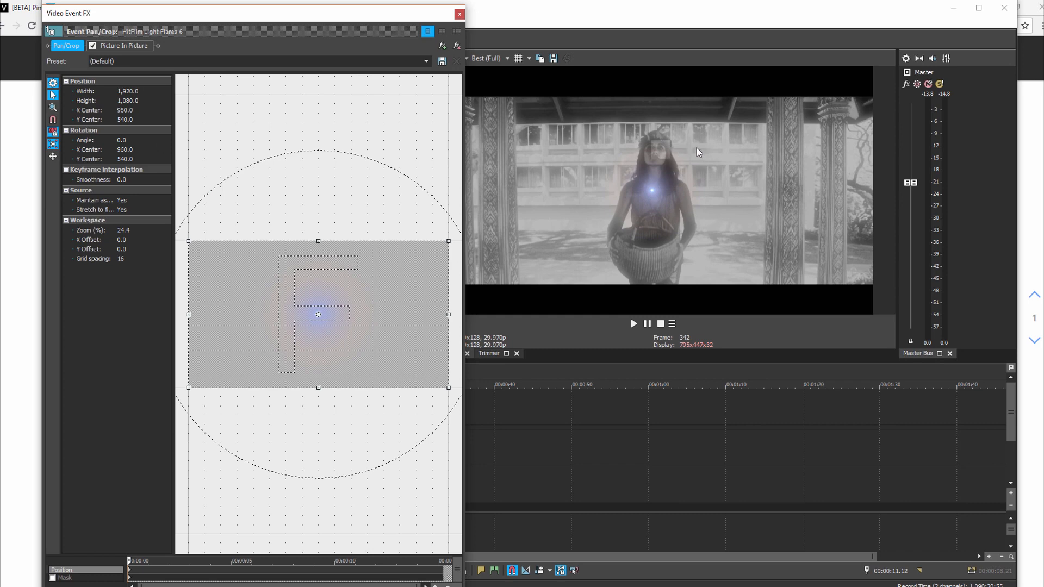
{"action": "left_click", "coordinate": [121, 47]}
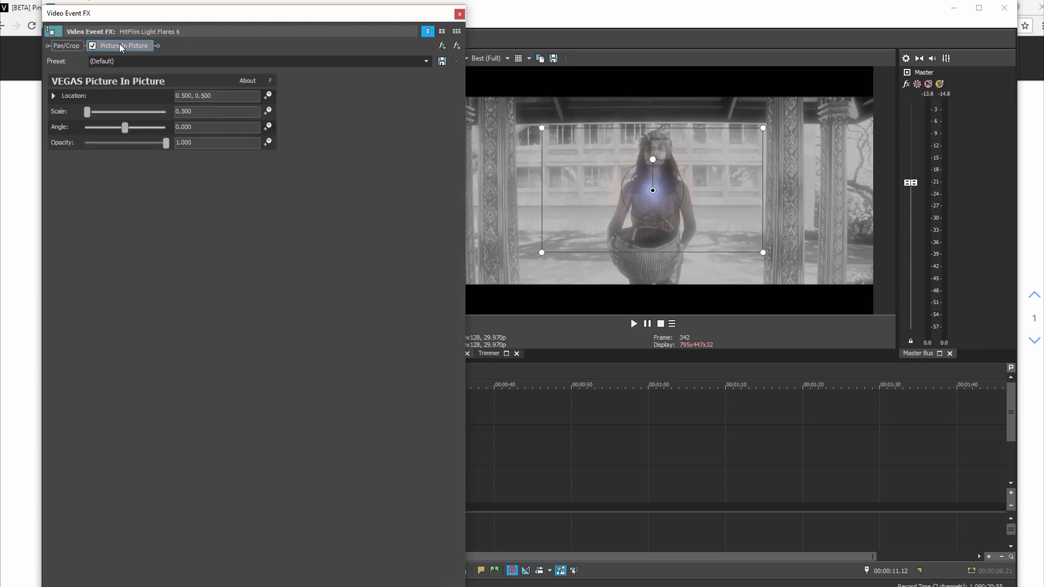
{"action": "left_click_drag", "start_coordinate": [652, 194], "coordinate": [657, 143]}
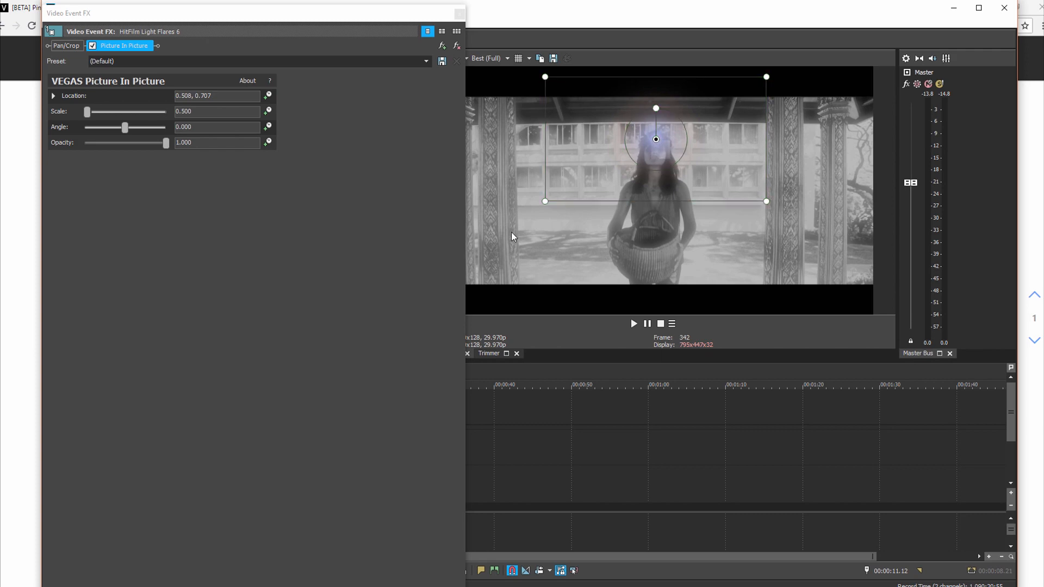
{"action": "left_click", "coordinate": [459, 13]}
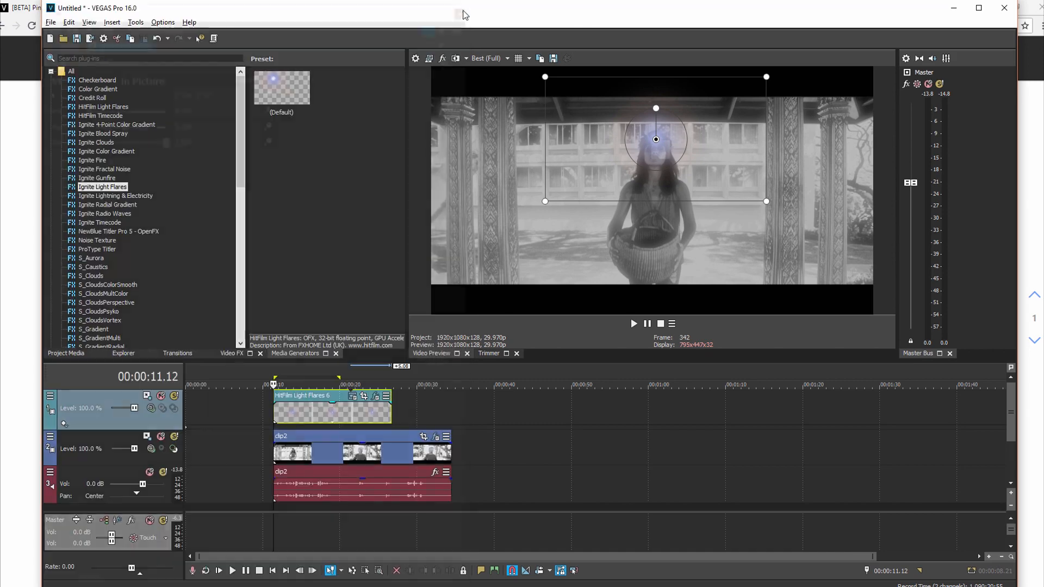
Review the flare's Picture In Picture settings and open clip2's Bézier Masking settings
{"action": "left_click", "coordinate": [375, 397]}
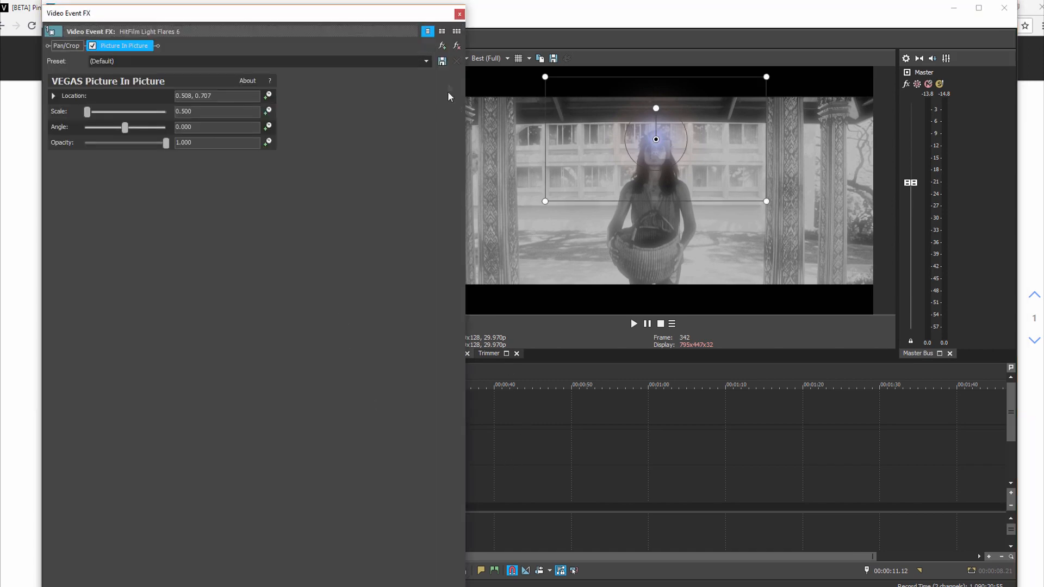
{"action": "left_click", "coordinate": [460, 13]}
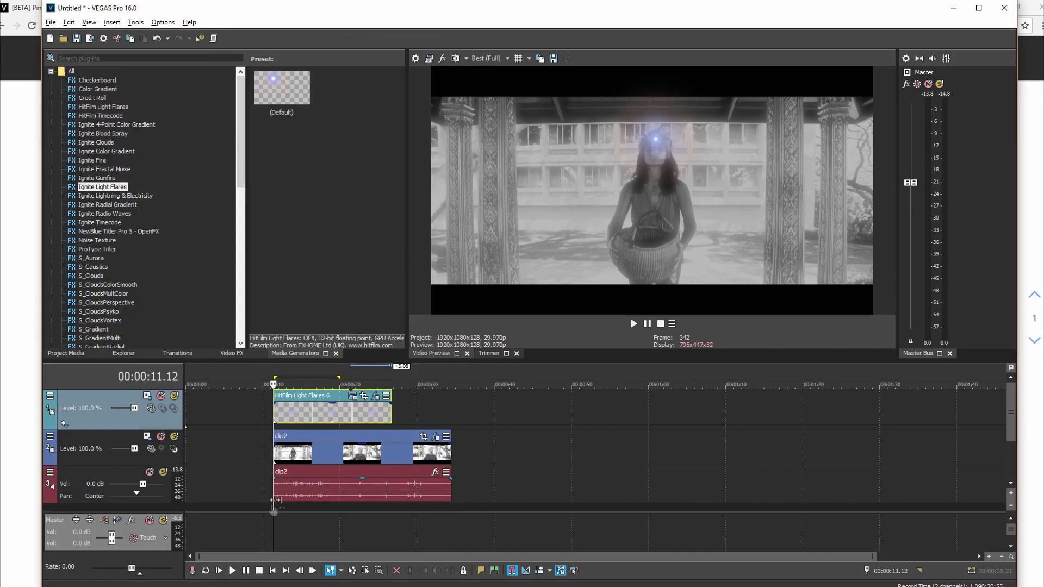
{"action": "left_click", "coordinate": [435, 436]}
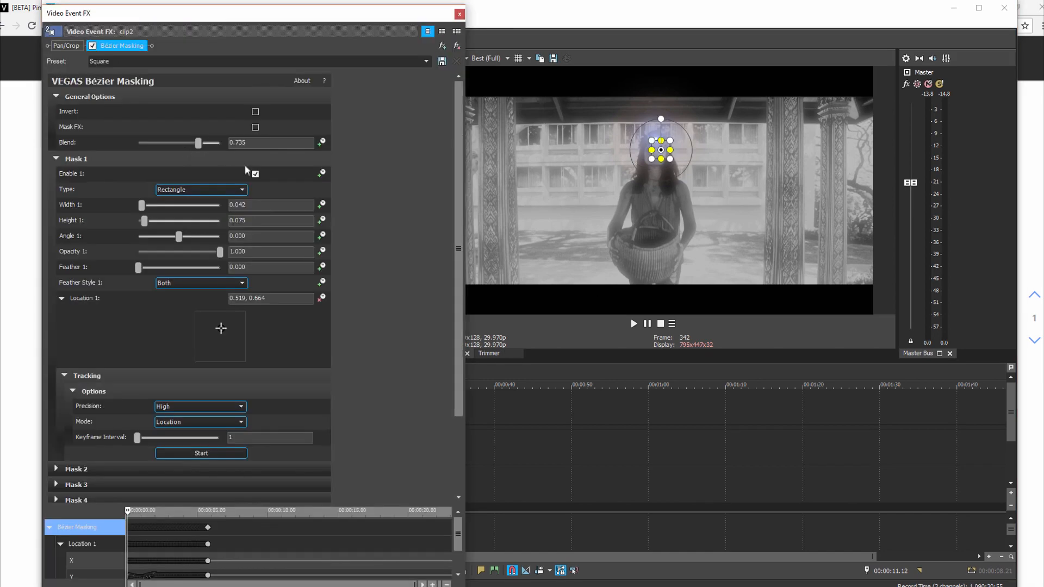
Set the Blend of clip2's Bézier Masking effect to 1.000 and close its settings
{"action": "left_click_drag", "start_coordinate": [199, 142], "coordinate": [212, 145]}
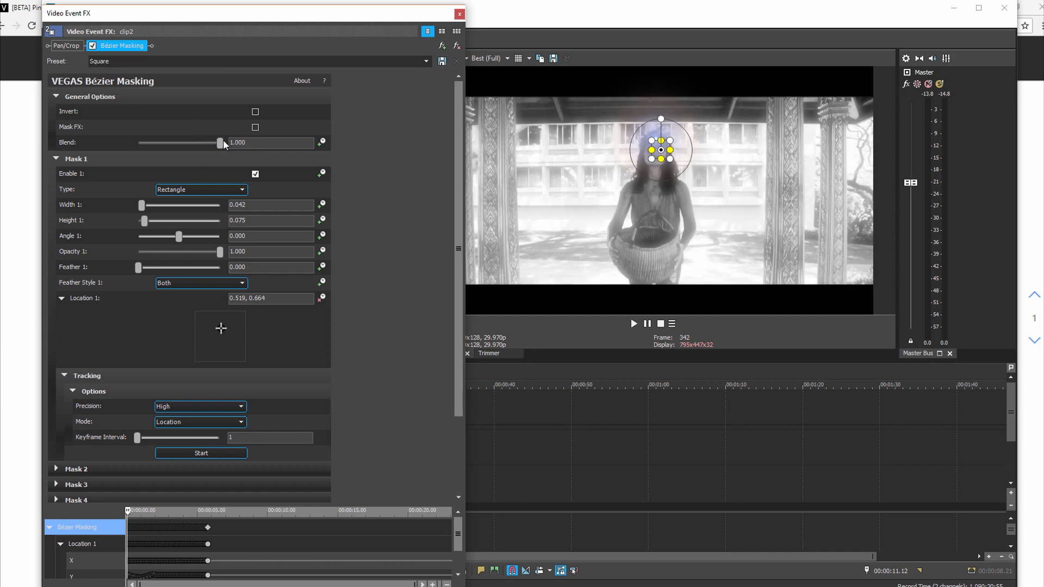
{"action": "left_click_drag", "start_coordinate": [183, 134], "coordinate": [265, 148]}
{"action": "left_click", "coordinate": [462, 14]}
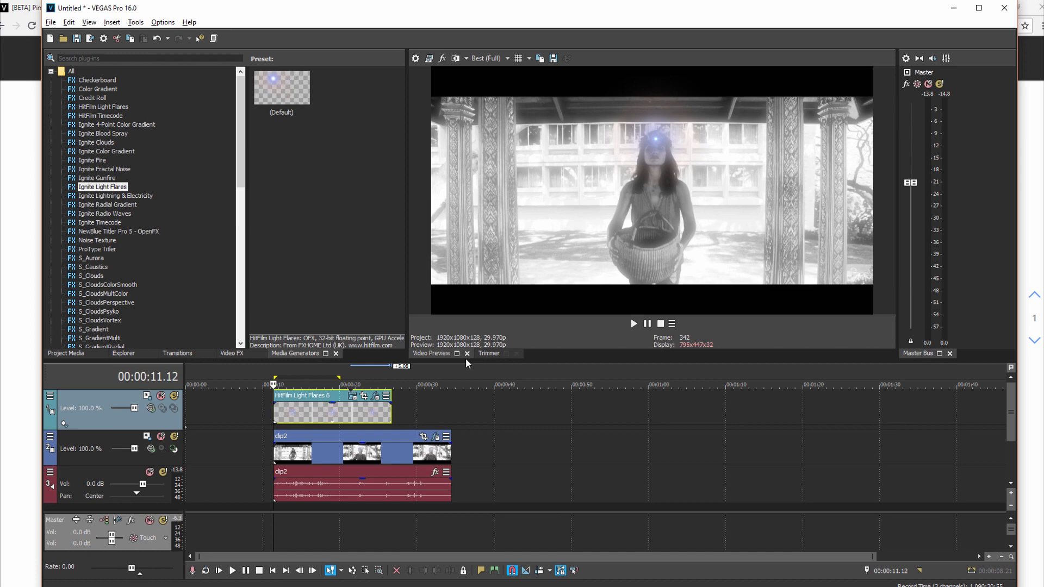
Nudge the light flare on the woman's head to Picture In Picture location 0.507, 0.707 and close the effect settings
{"action": "left_click", "coordinate": [354, 399]}
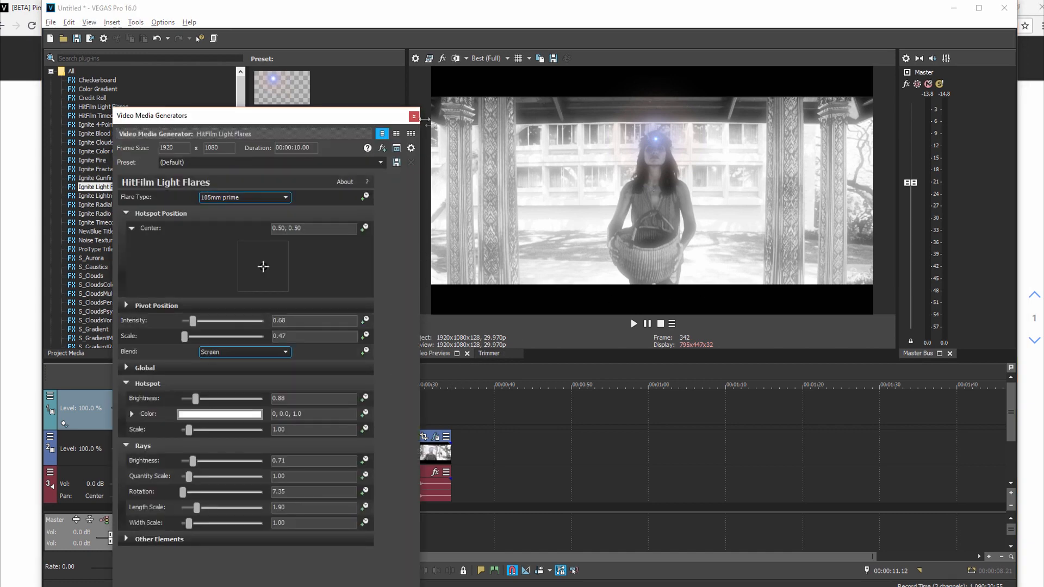
{"action": "left_click", "coordinate": [413, 117]}
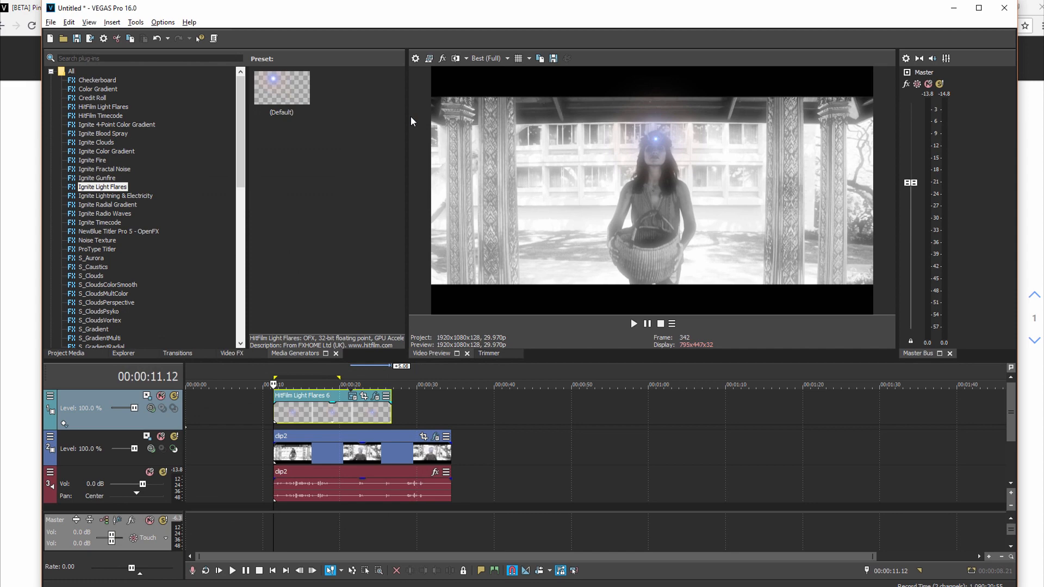
{"action": "left_click", "coordinate": [374, 397]}
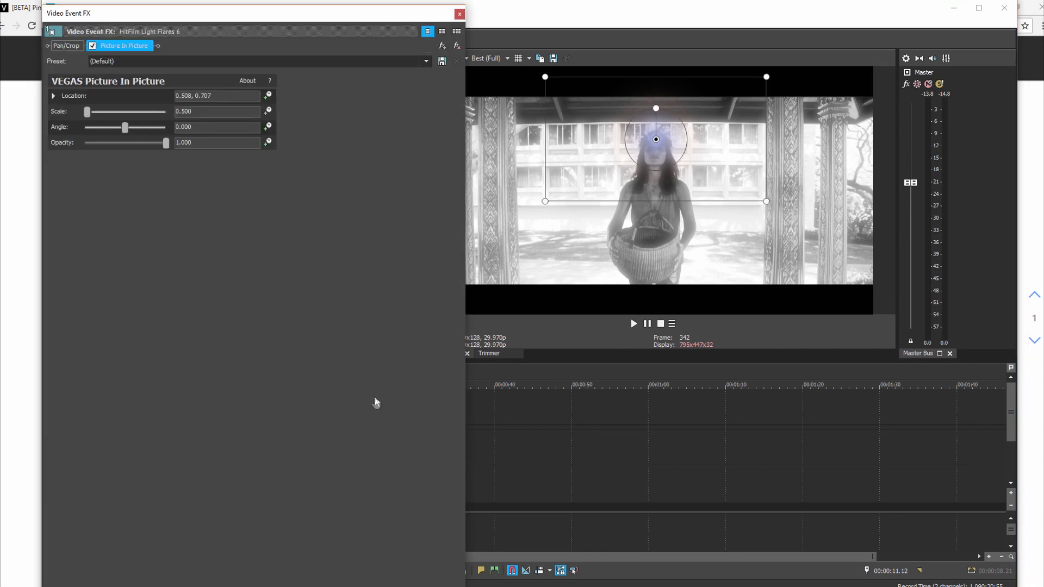
{"action": "left_click", "coordinate": [663, 151]}
{"action": "left_click_drag", "start_coordinate": [663, 152], "coordinate": [662, 152]}
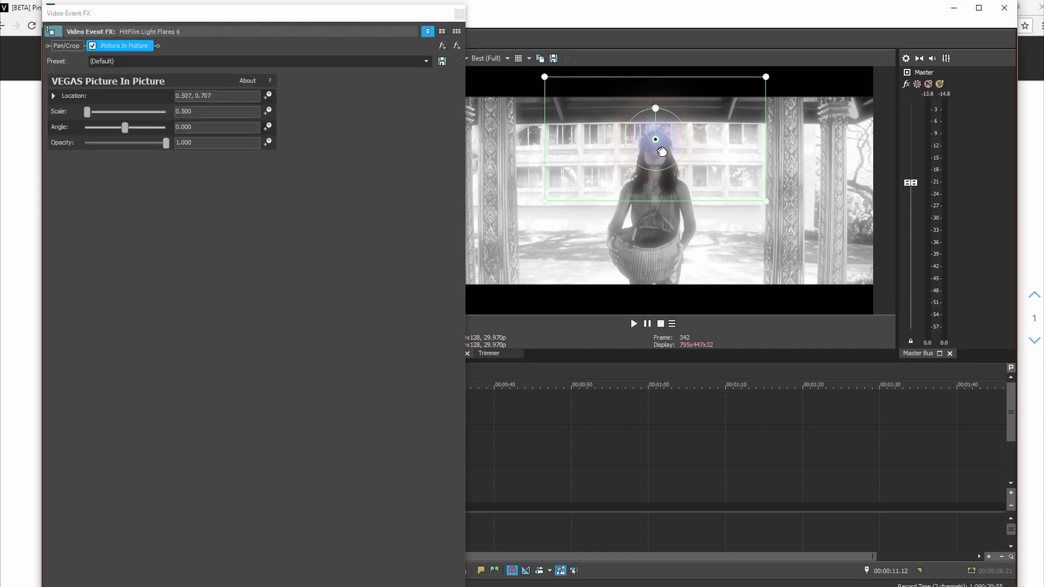
{"action": "left_click", "coordinate": [460, 15]}
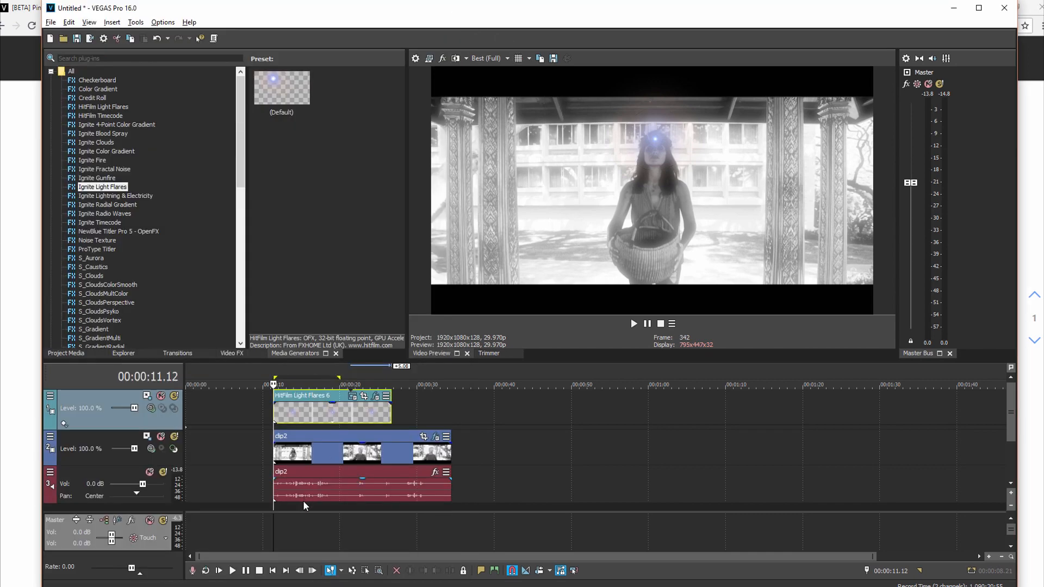
Select both the light flare event and clip2 and run the Copy Motion Track to PiP script on them
{"action": "left_click", "coordinate": [298, 451], "text": "ctrl"}
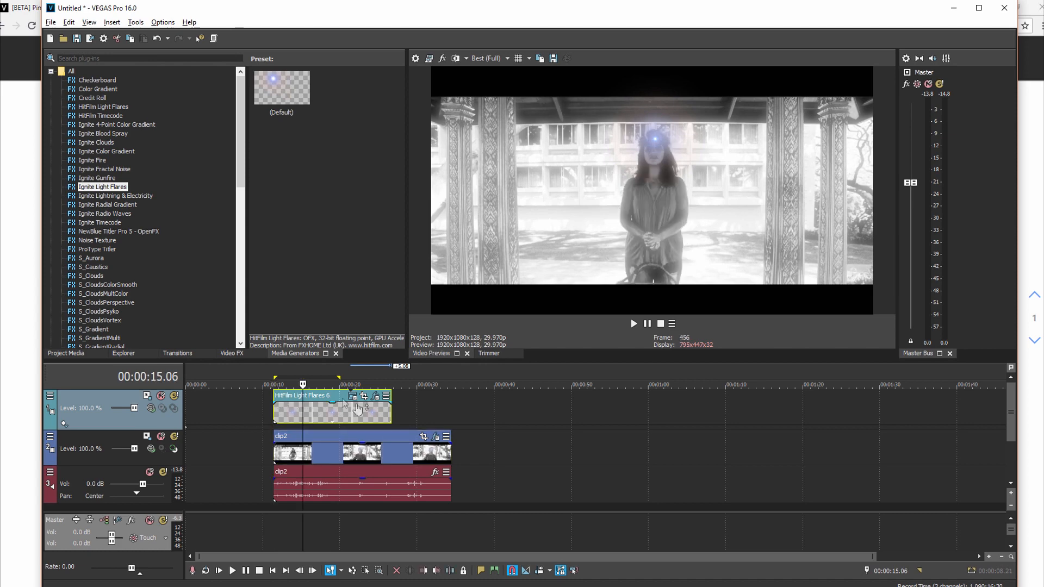
{"action": "left_click", "coordinate": [296, 442], "text": "ctrl"}
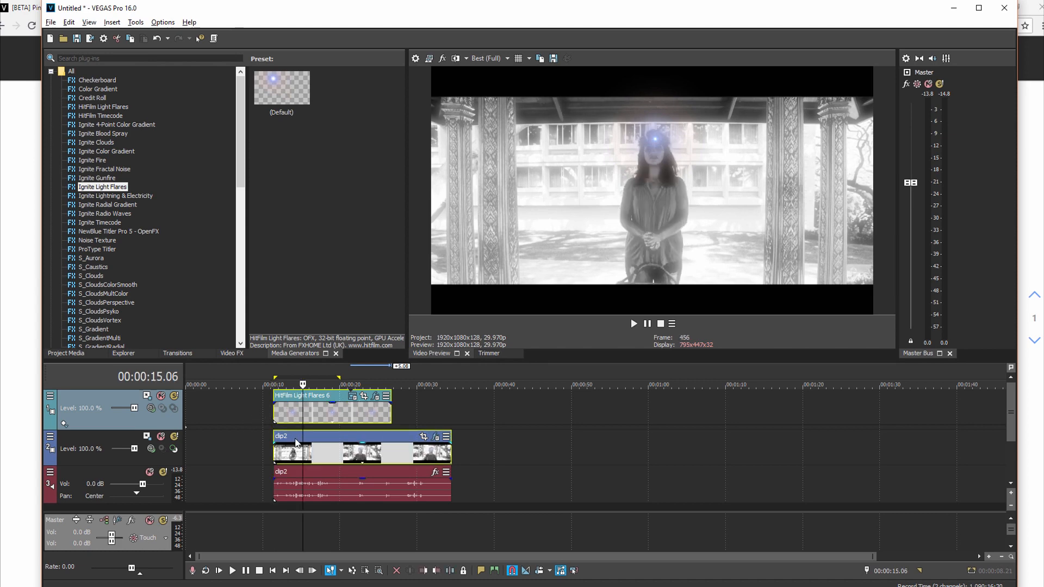
{"action": "left_click", "coordinate": [135, 23]}
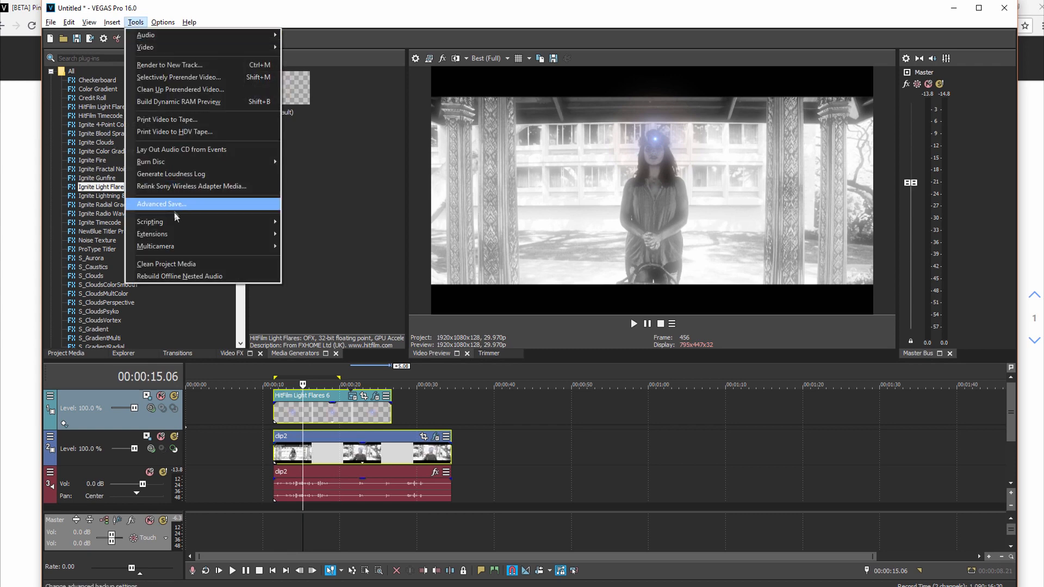
{"action": "mouse_move", "coordinate": [180, 224]}
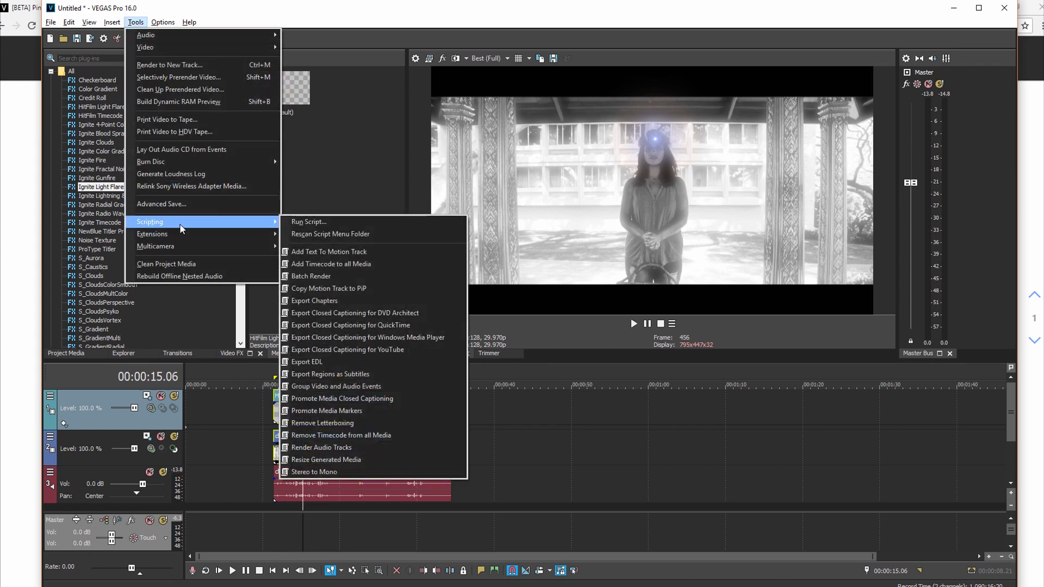
{"action": "left_click", "coordinate": [367, 289]}
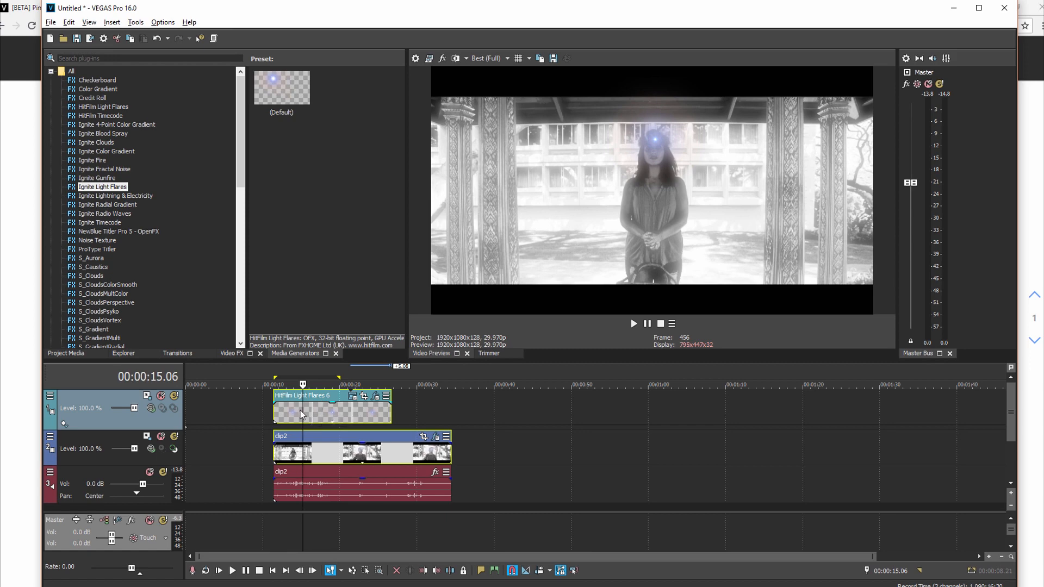
Play the sequence from the start of clip2 to check how the flare follows the woman's head
{"action": "left_click", "coordinate": [275, 508]}
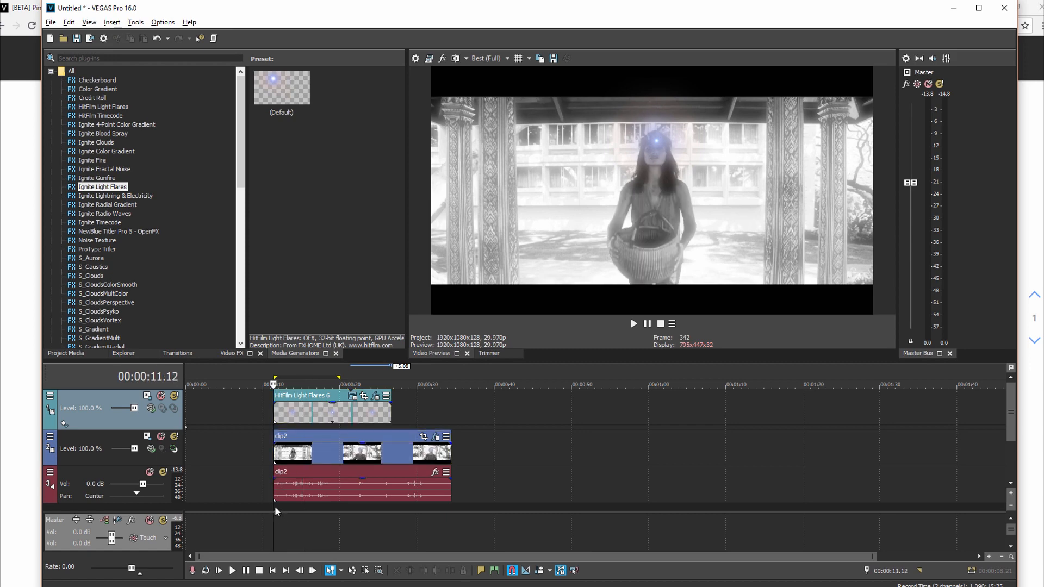
{"action": "key", "text": "space"}
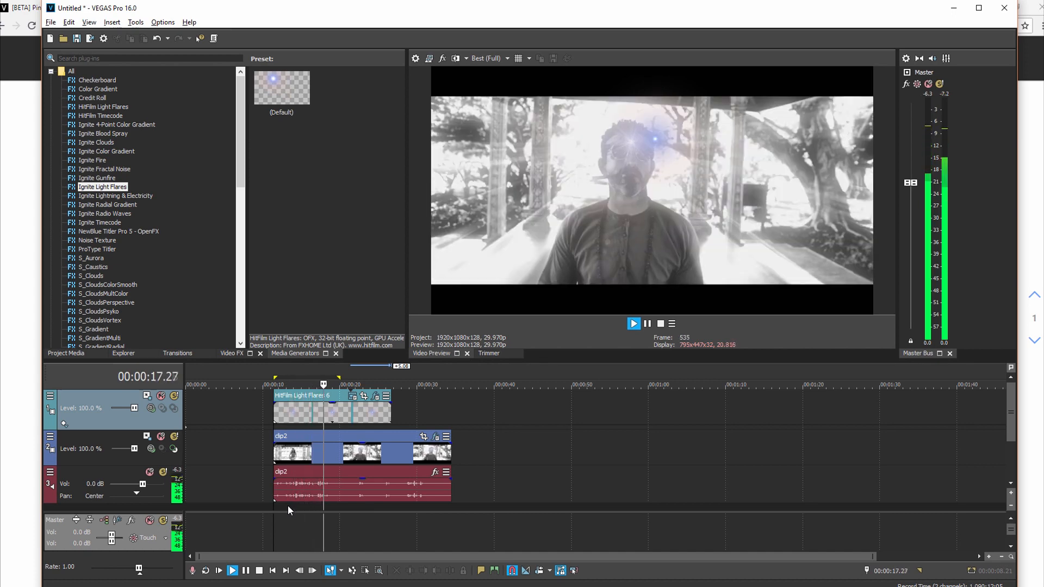
{"action": "key", "text": "space"}
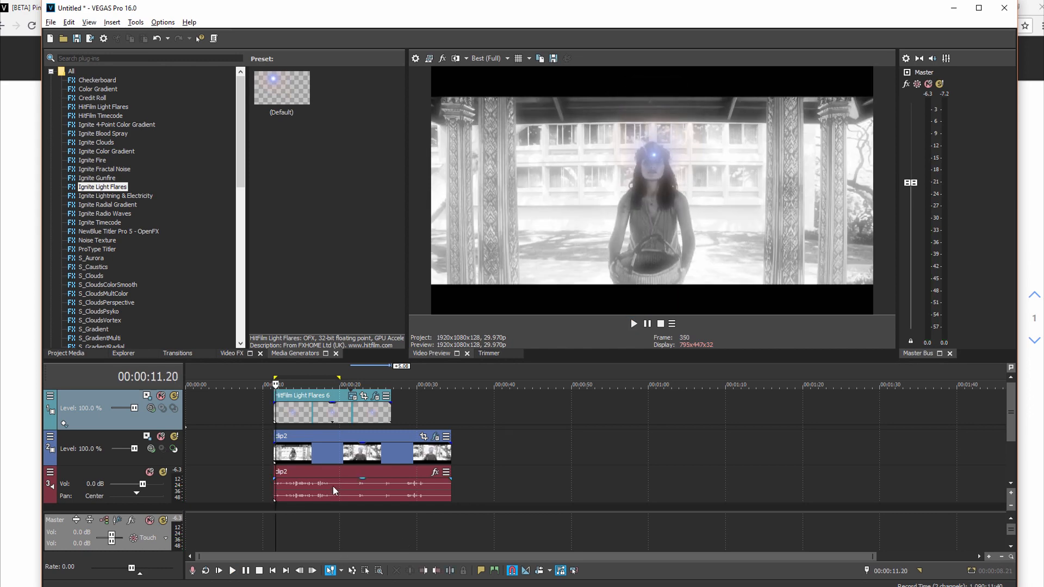
Position the playhead on the last frame of the woman's shot, at 00:00:17.06, just before the cut to the man
{"action": "left_click", "coordinate": [333, 457]}
{"action": "key", "text": "Left"}
{"action": "key", "text": "Left"}
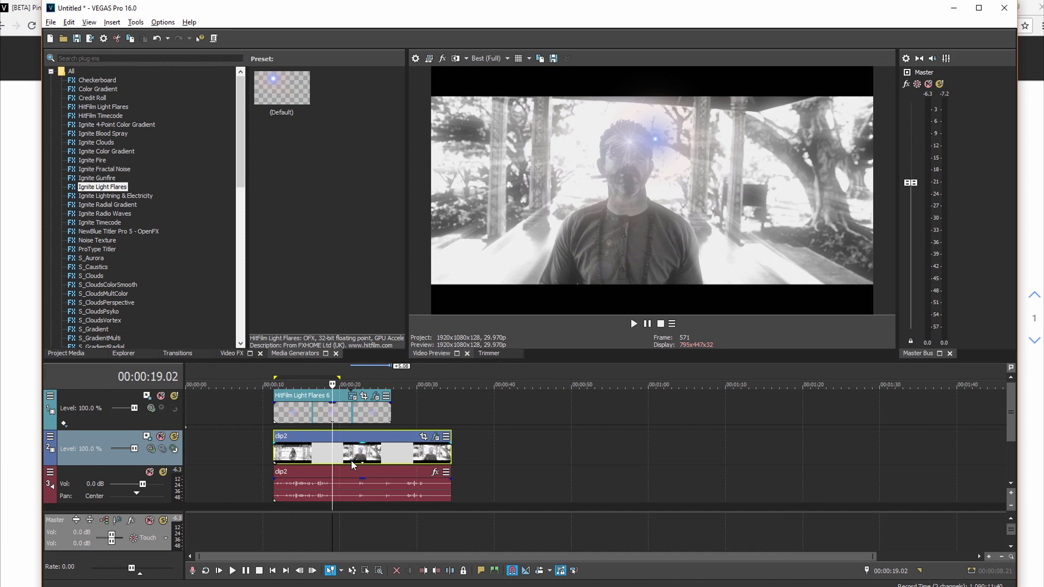
{"action": "key", "text": "Left"}
{"action": "key", "text": "Left"}
{"action": "key", "text": "Left"}
{"action": "key", "text": "Left"}
{"action": "key", "text": "Left"}
{"action": "key", "text": "Left"}
{"action": "key", "text": "Left"}
{"action": "key", "text": "Left"}
{"action": "key", "text": "Left"}
{"action": "key", "text": "Left"}
{"action": "key", "text": "Left"}
{"action": "key", "text": "Left"}
{"action": "key", "text": "Left"}
{"action": "key", "text": "Left"}
{"action": "key", "text": "Left"}
{"action": "key", "text": "Left"}
{"action": "key", "text": "Left"}
{"action": "key", "text": "Left"}
{"action": "key", "text": "Left"}
{"action": "key", "text": "Left"}
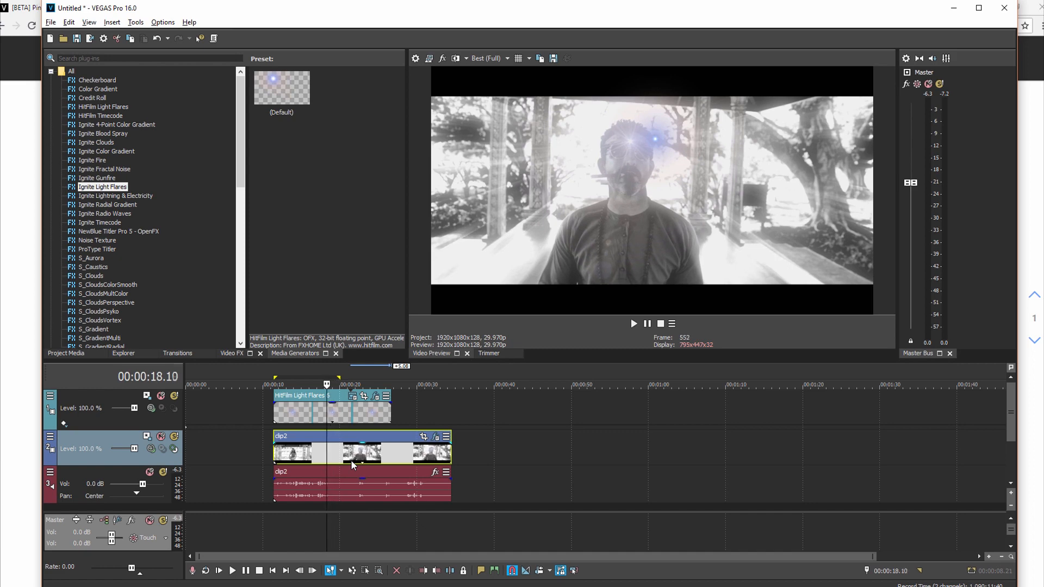
{"action": "key", "text": "Left"}
{"action": "key", "text": "Left"}
{"action": "key", "text": "Left"}
{"action": "key", "text": "Left"}
{"action": "key", "text": "Left"}
{"action": "key", "text": "Left"}
{"action": "key", "text": "Left"}
{"action": "key", "text": "Left"}
{"action": "key", "text": "Left"}
{"action": "key", "text": "Left"}
{"action": "key", "text": "Left"}
{"action": "key", "text": "Left"}
{"action": "key", "text": "Left"}
{"action": "key", "text": "Left"}
{"action": "key", "text": "Left"}
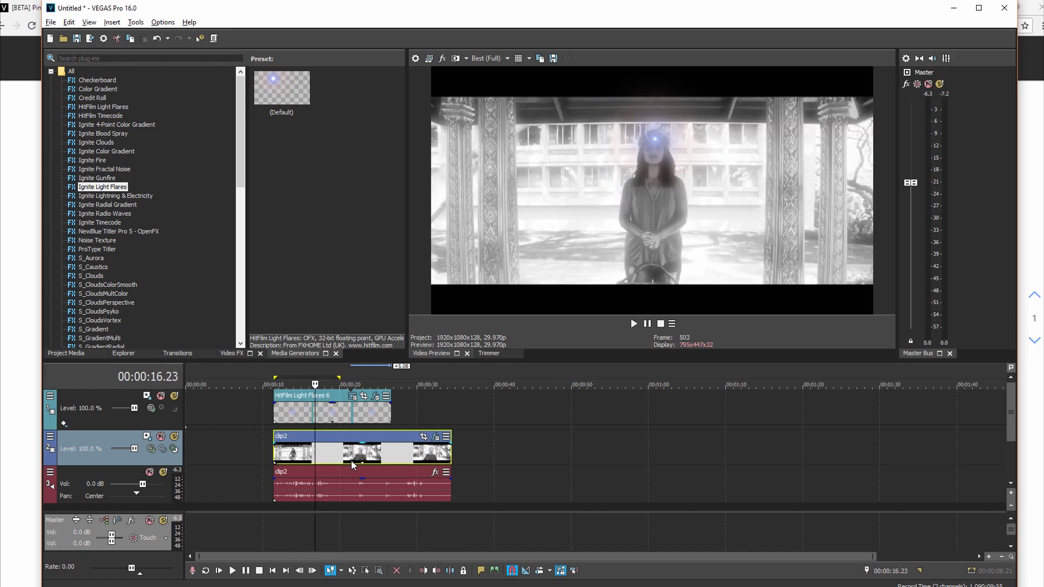
{"action": "key", "text": "Right"}
{"action": "key", "text": "Right"}
{"action": "key", "text": "Right"}
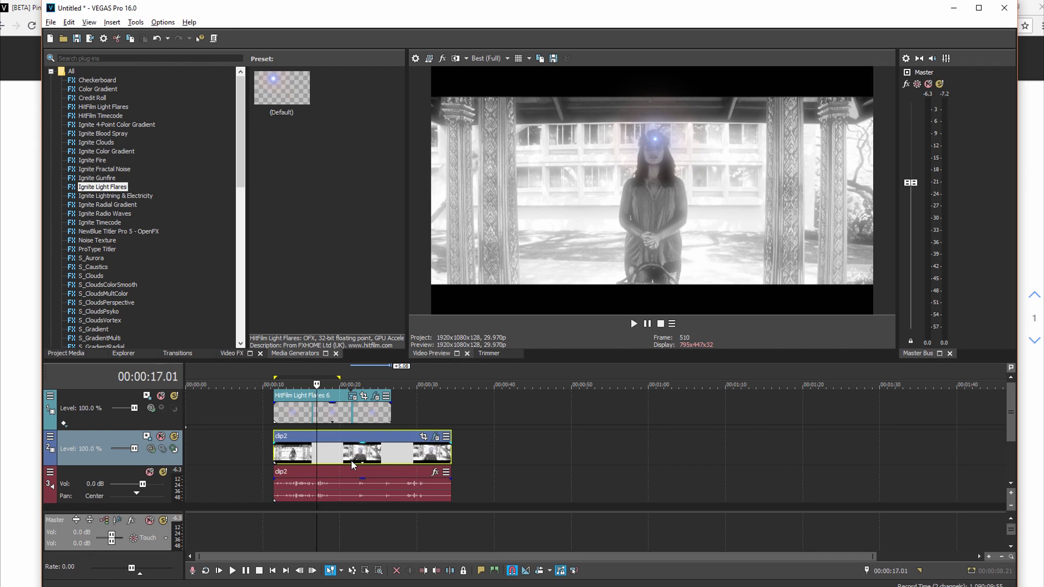
{"action": "key", "text": "Right"}
{"action": "key", "text": "Right"}
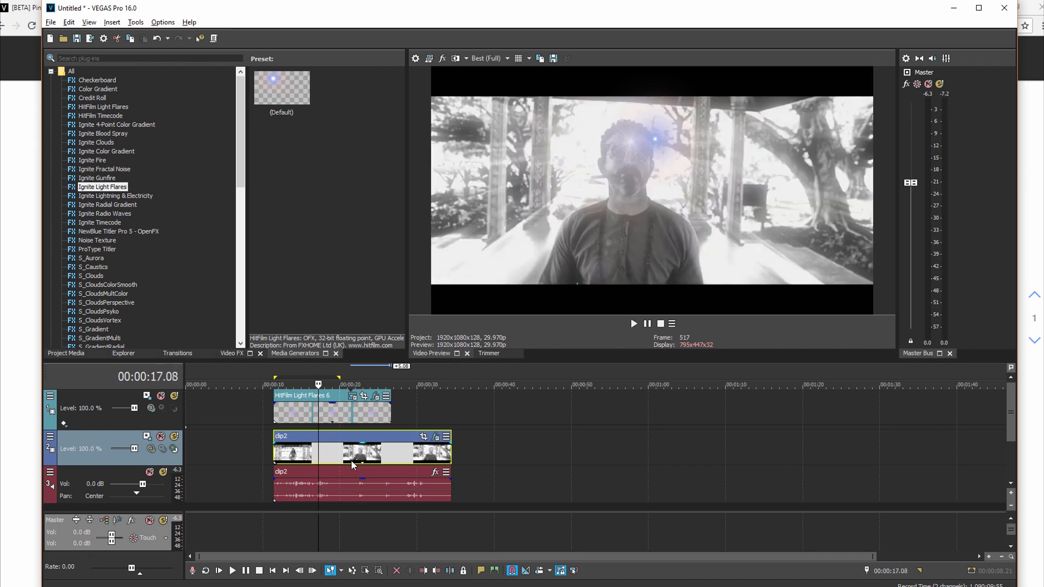
{"action": "key", "text": "Left"}
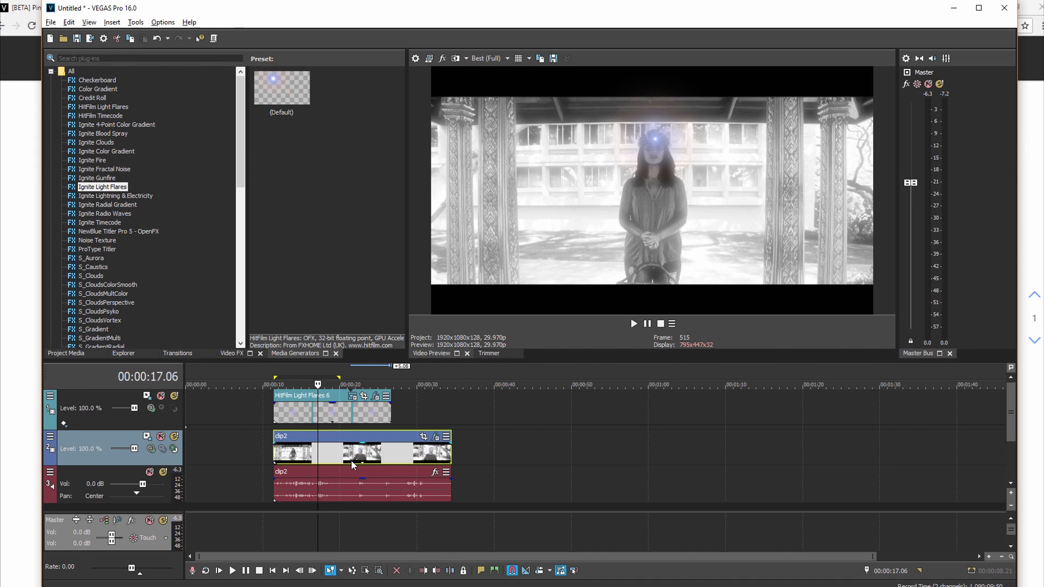
Trim the end of the light flare event to the playhead and extend it by 2 frames to meet the cut
{"action": "left_click", "coordinate": [386, 413]}
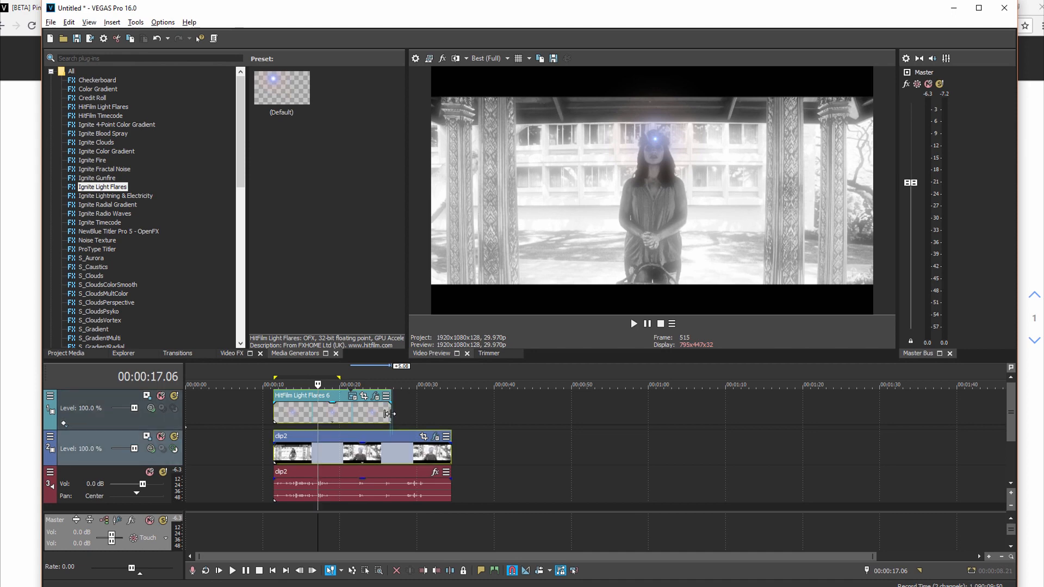
{"action": "left_click_drag", "start_coordinate": [386, 413], "coordinate": [318, 412]}
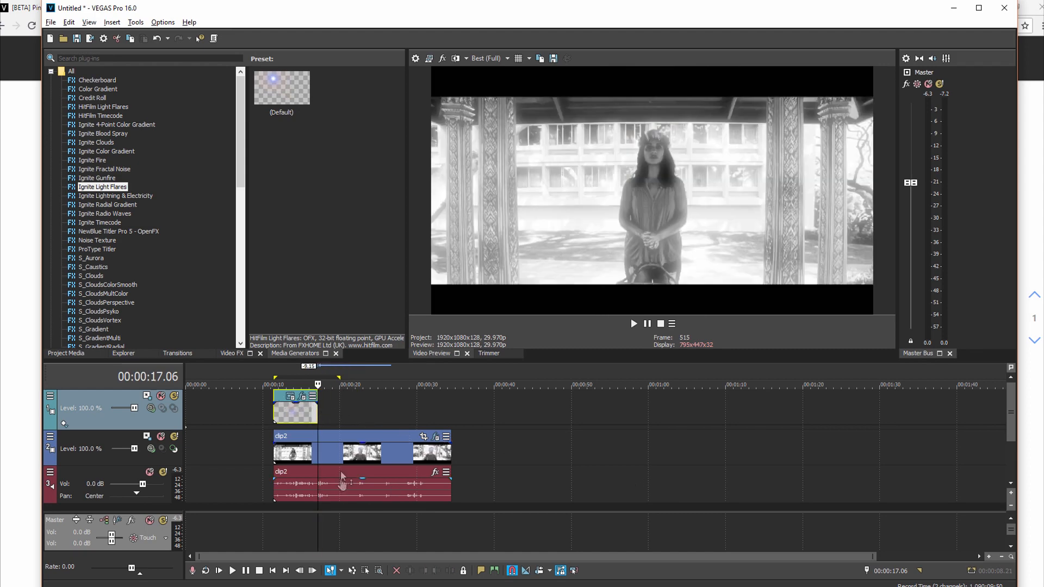
{"action": "scroll", "coordinate": [351, 417], "scroll_direction": "up", "scroll_amount": 3}
{"action": "scroll", "coordinate": [554, 420], "scroll_direction": "up", "scroll_amount": 4}
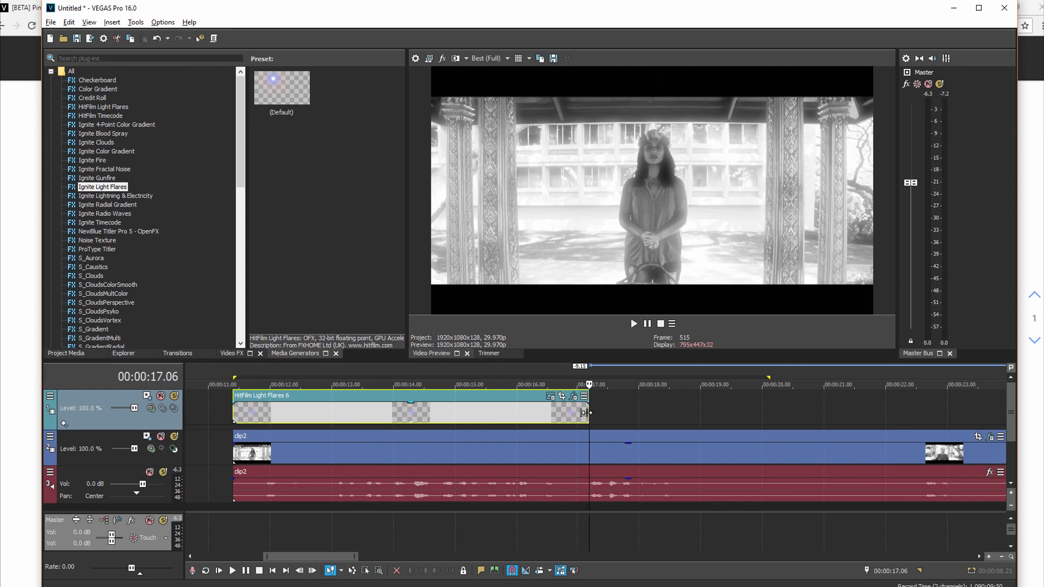
{"action": "left_click_drag", "start_coordinate": [587, 413], "coordinate": [592, 413]}
{"action": "key", "text": "space"}
{"action": "key", "text": "space"}
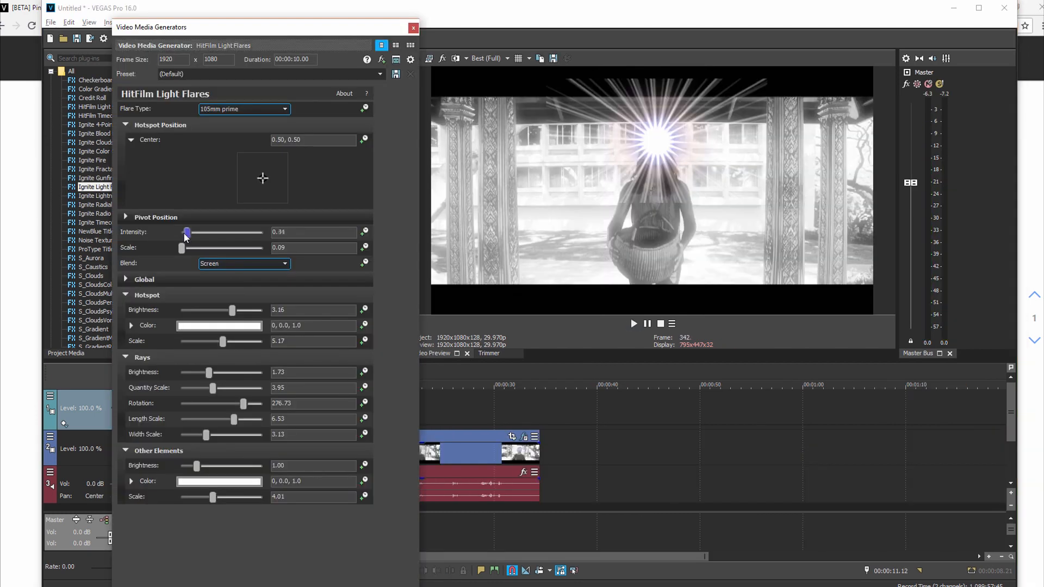
Raise the light flare's intensity and enlarge it with Picture In Picture to a scale of about 1.160
{"action": "left_click_drag", "start_coordinate": [184, 235], "coordinate": [205, 237]}
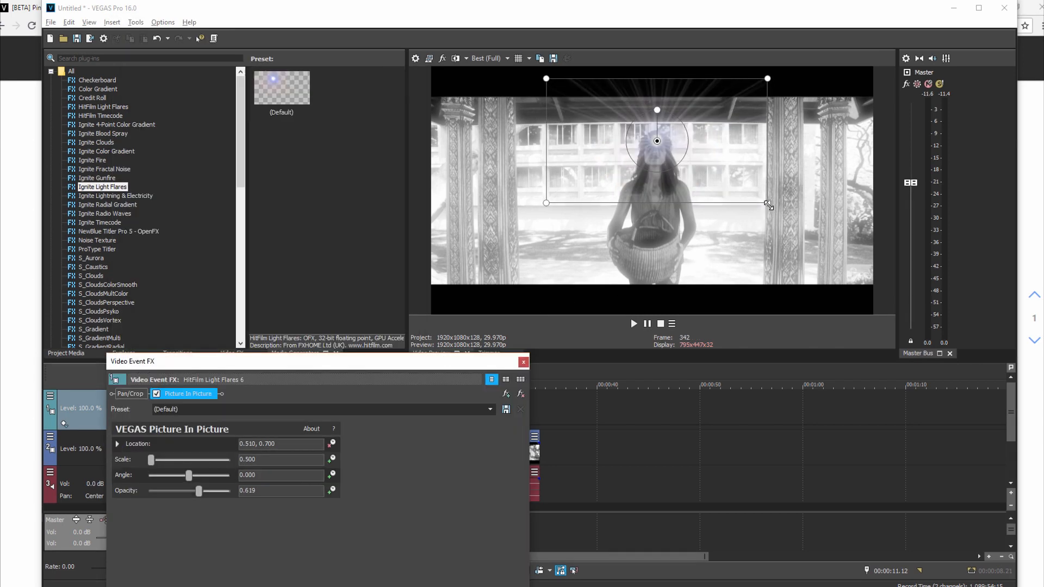
{"action": "left_click_drag", "start_coordinate": [768, 205], "coordinate": [921, 279]}
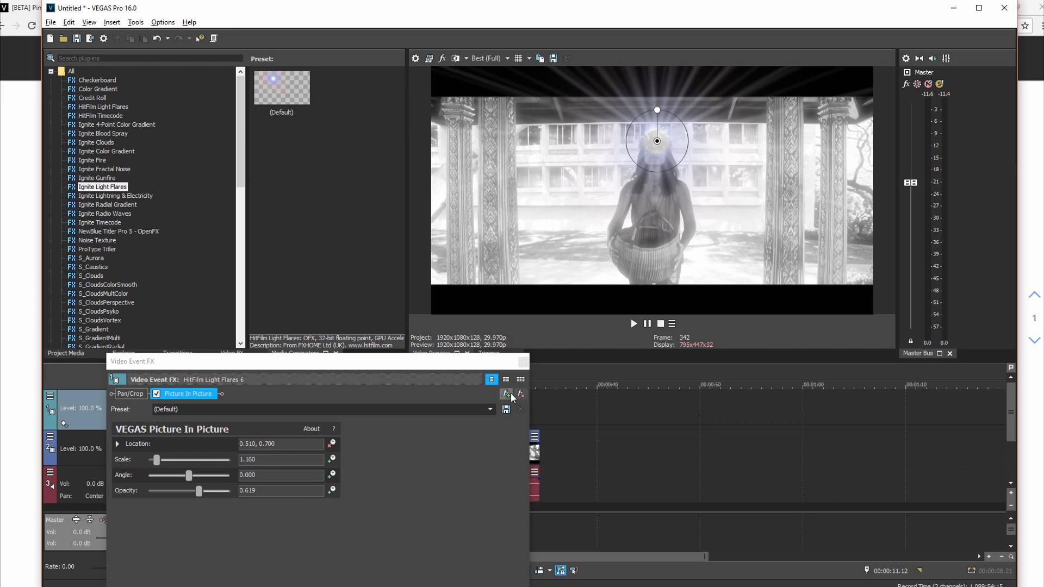
Play back the woman's shot from its start to check the enlarged flare's motion
{"action": "left_click", "coordinate": [606, 414]}
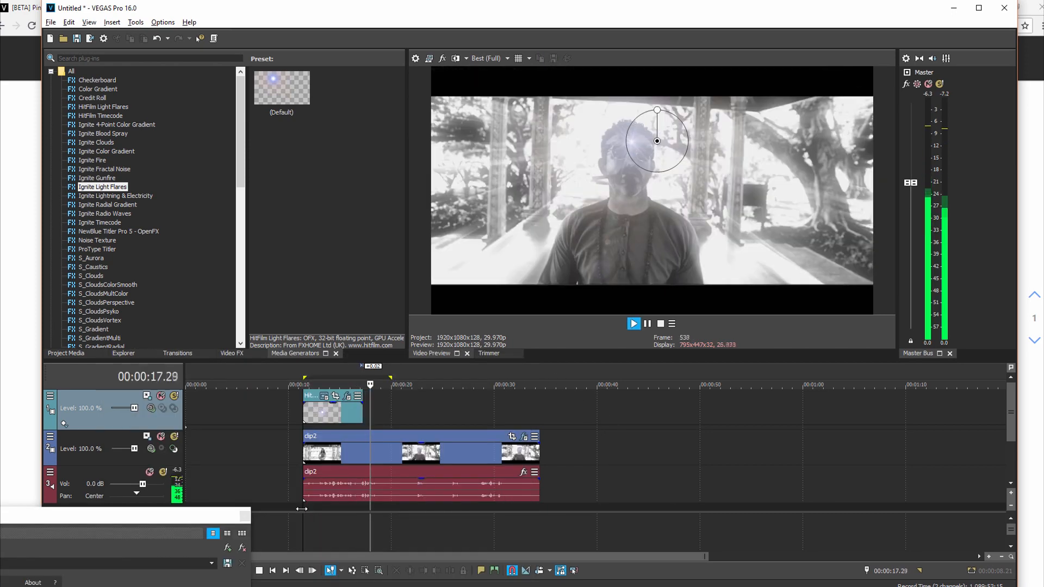
{"action": "left_click", "coordinate": [302, 509]}
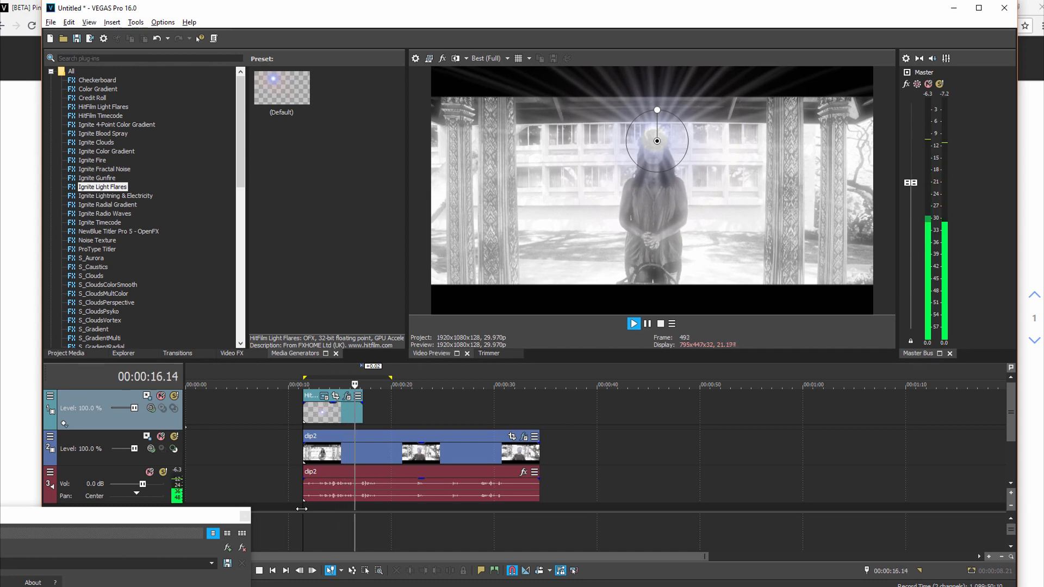
{"action": "left_click", "coordinate": [301, 509]}
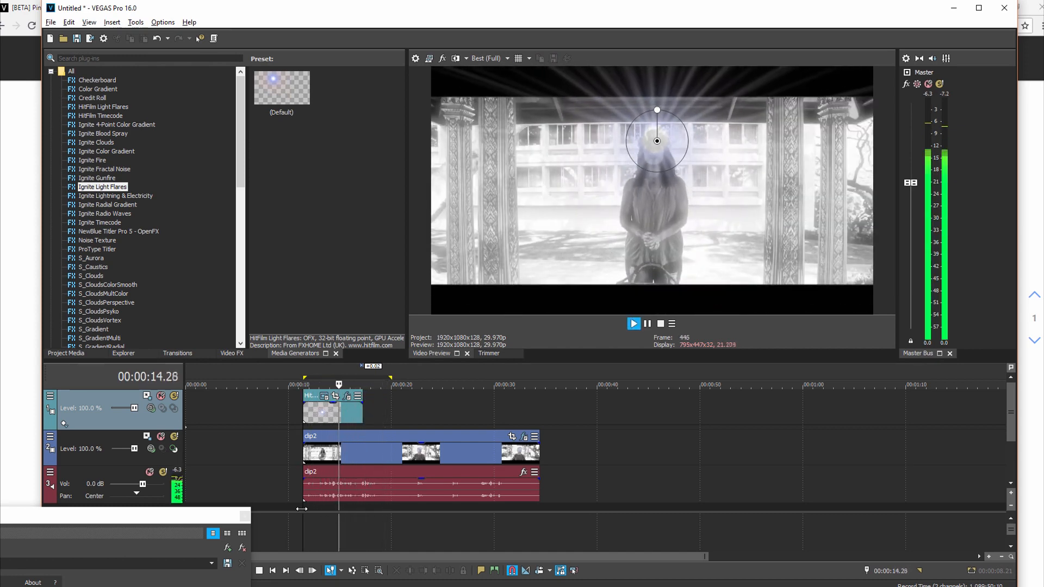
{"action": "key", "text": "space"}
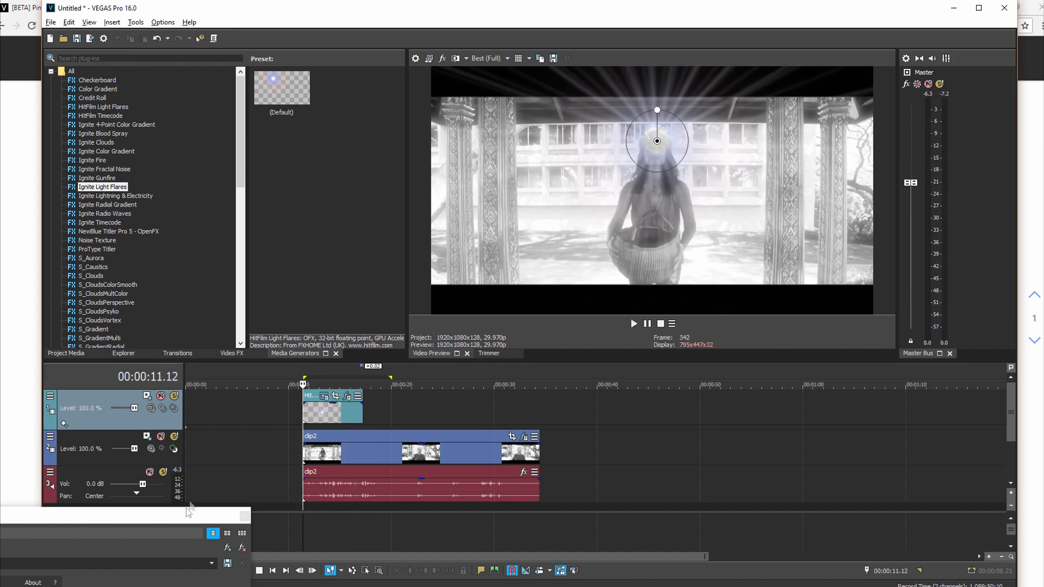
Switch the flare's effect settings to Pan/Crop, close them and play the shot without the Picture In Picture overlay
{"action": "left_click", "coordinate": [347, 396]}
{"action": "left_click", "coordinate": [179, 436]}
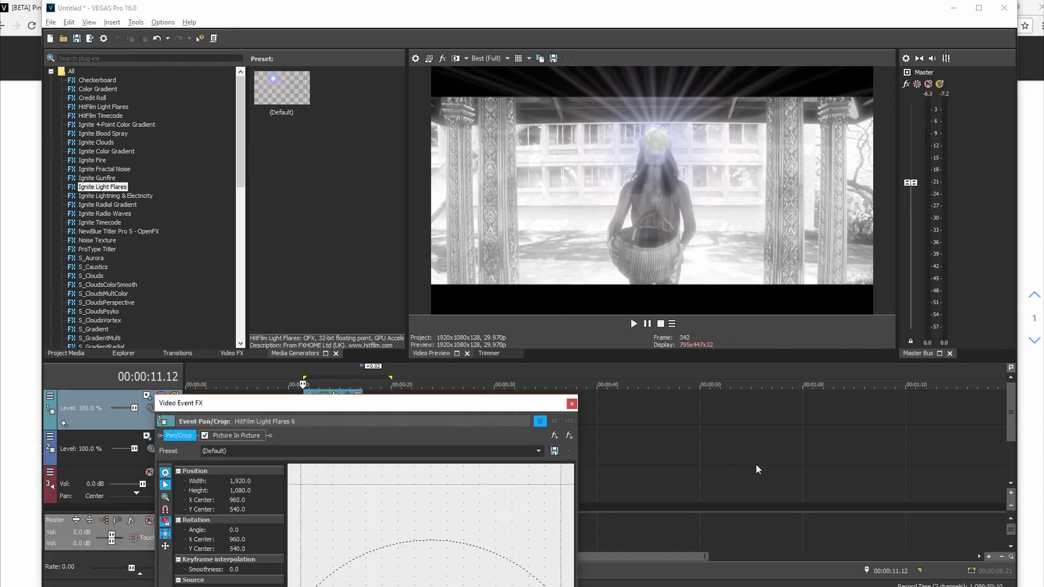
{"action": "left_click", "coordinate": [572, 403]}
{"action": "key", "text": "space"}
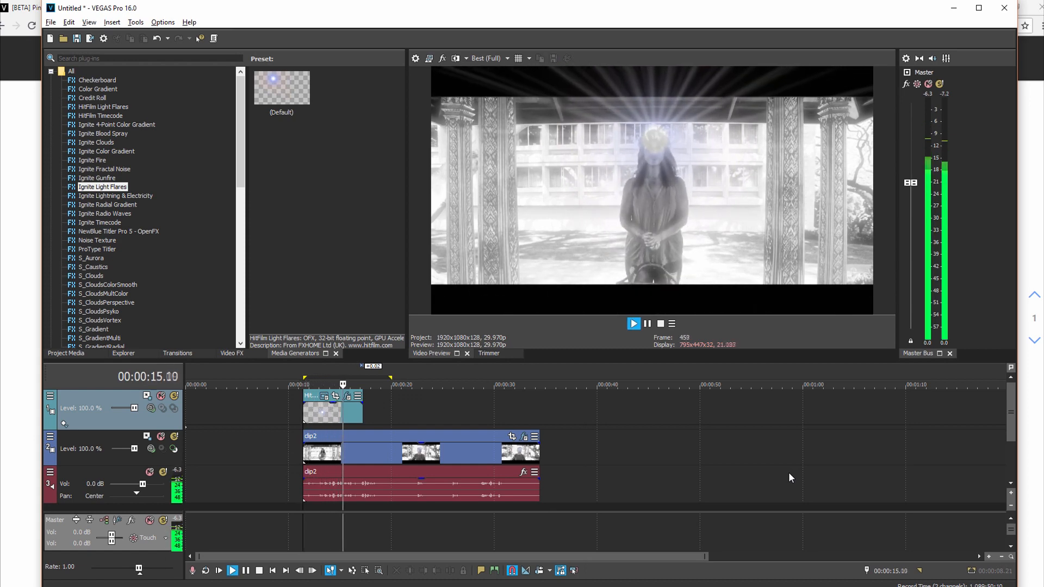
{"action": "key", "text": "space"}
{"action": "key", "text": "space"}
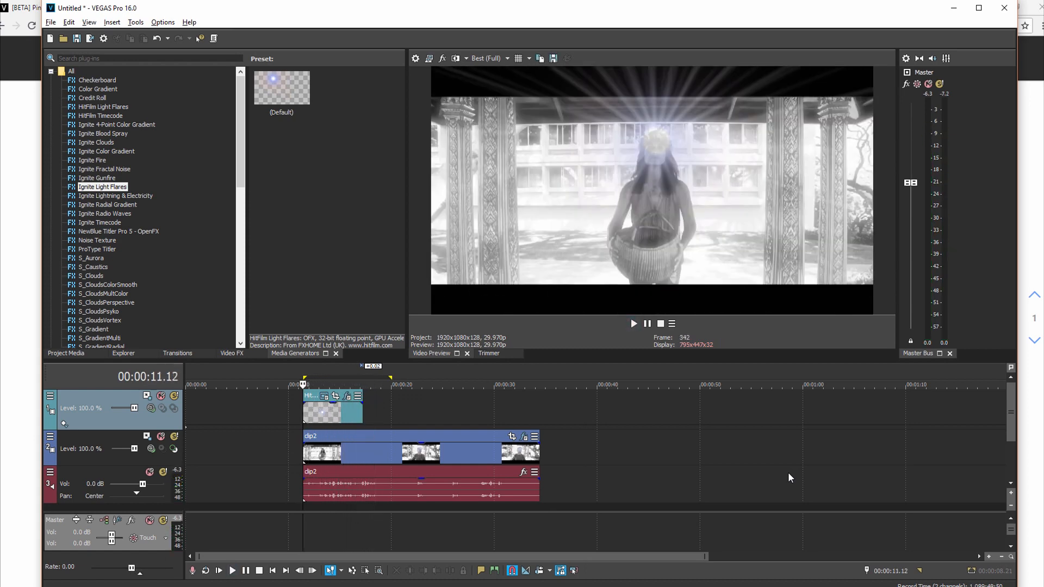